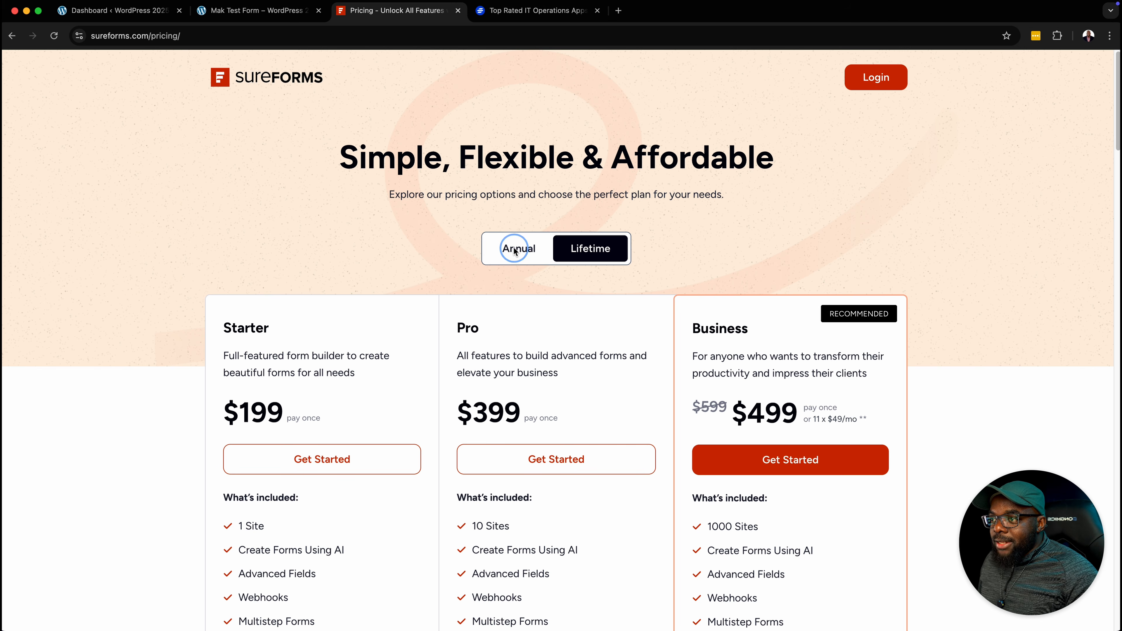
- Compare the annual and lifetime prices of the SureForms Starter, Pro and Business plans
{"action": "left_click", "coordinate": [512, 251]}
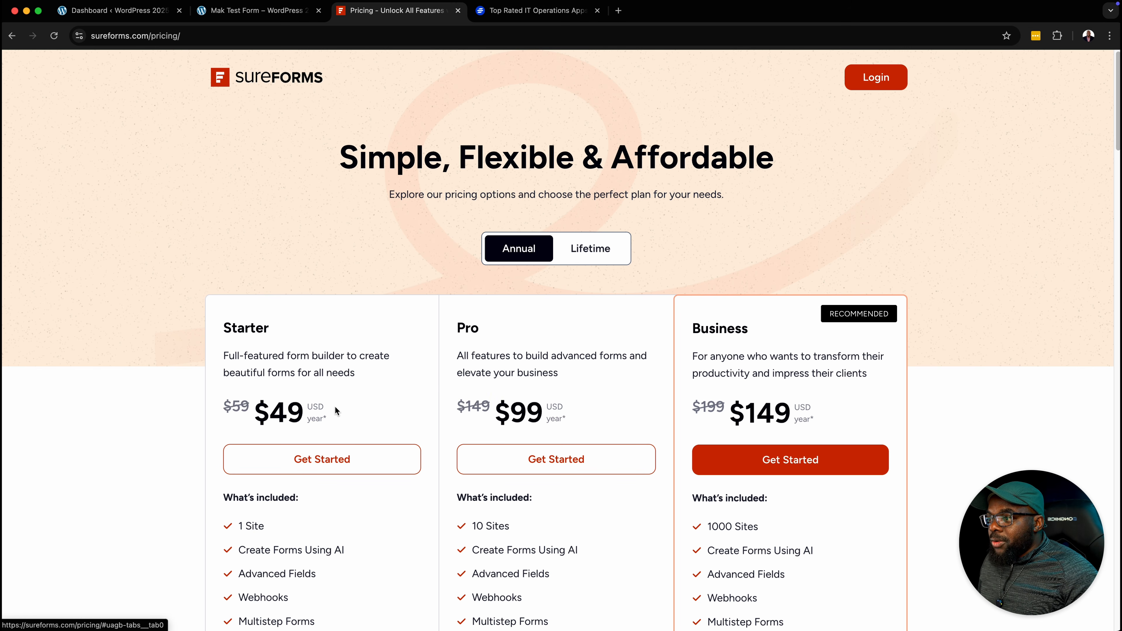
{"action": "scroll", "coordinate": [335, 407], "scroll_direction": "down", "scroll_amount": 2}
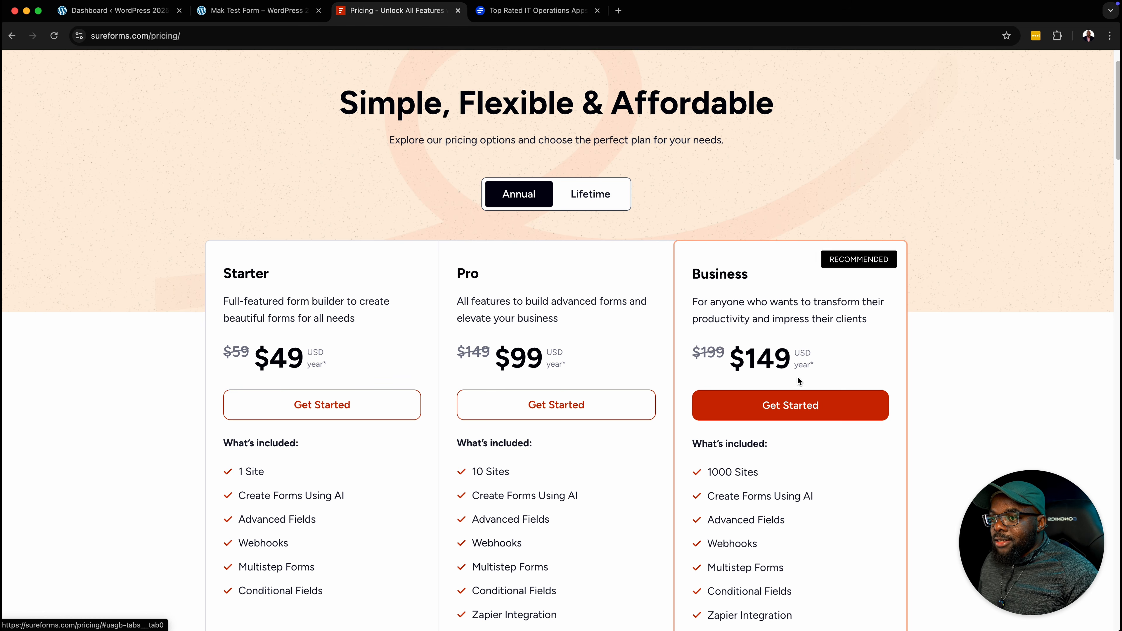
{"action": "left_click", "coordinate": [611, 197]}
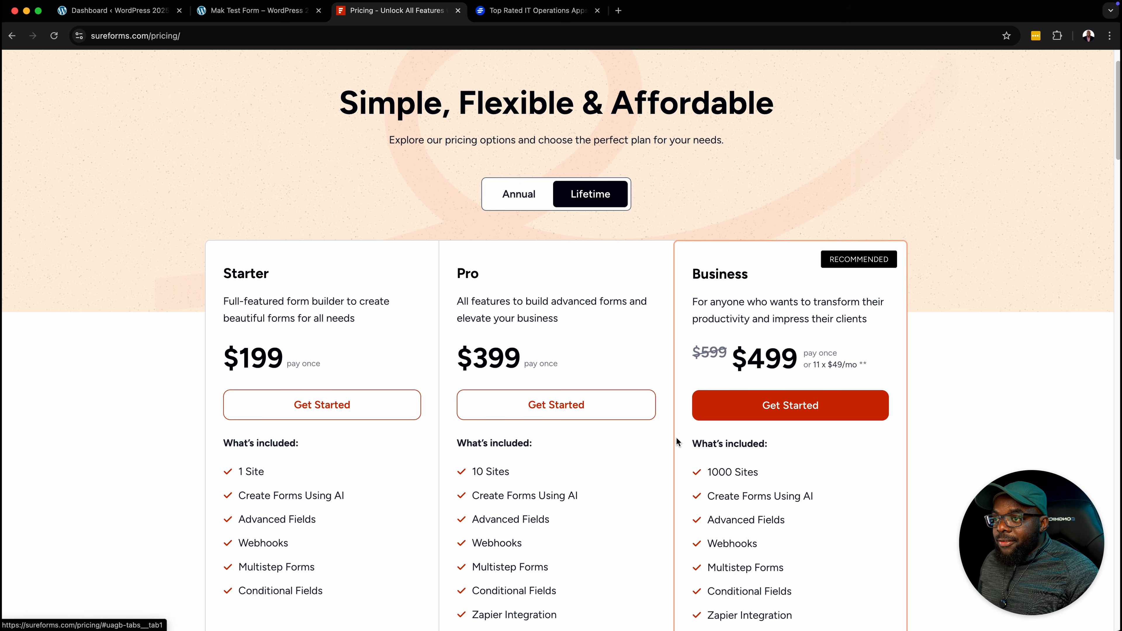
{"action": "scroll", "coordinate": [676, 436], "scroll_direction": "up", "scroll_amount": 2}
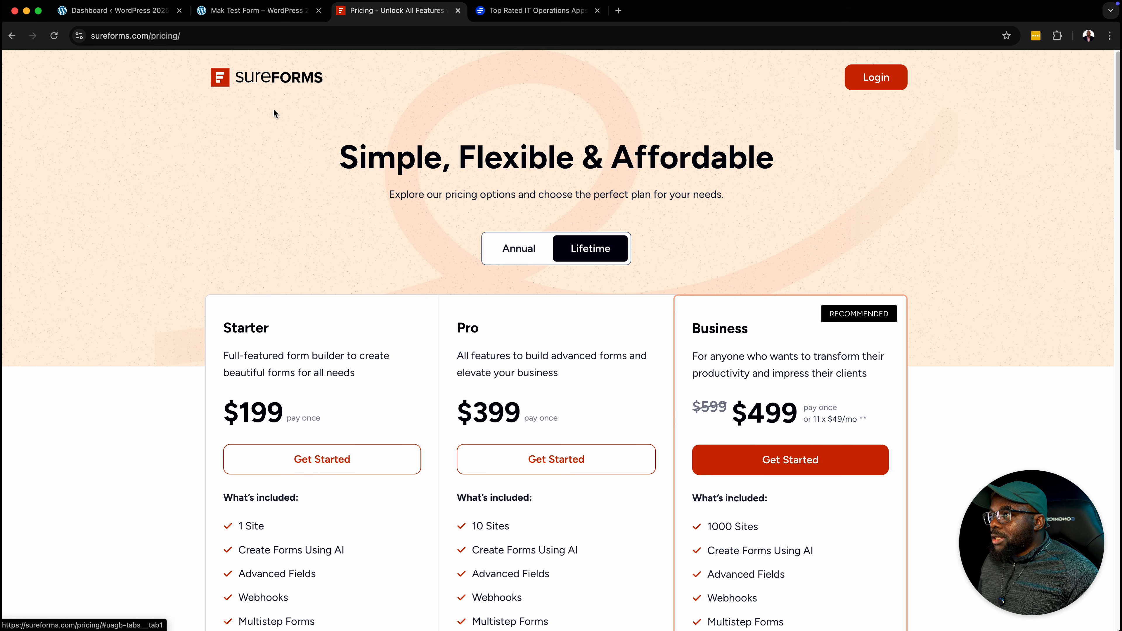
- Switch to the WordPress dashboard and search the new plugin directory for "sureforms"
{"action": "left_click", "coordinate": [152, 12]}
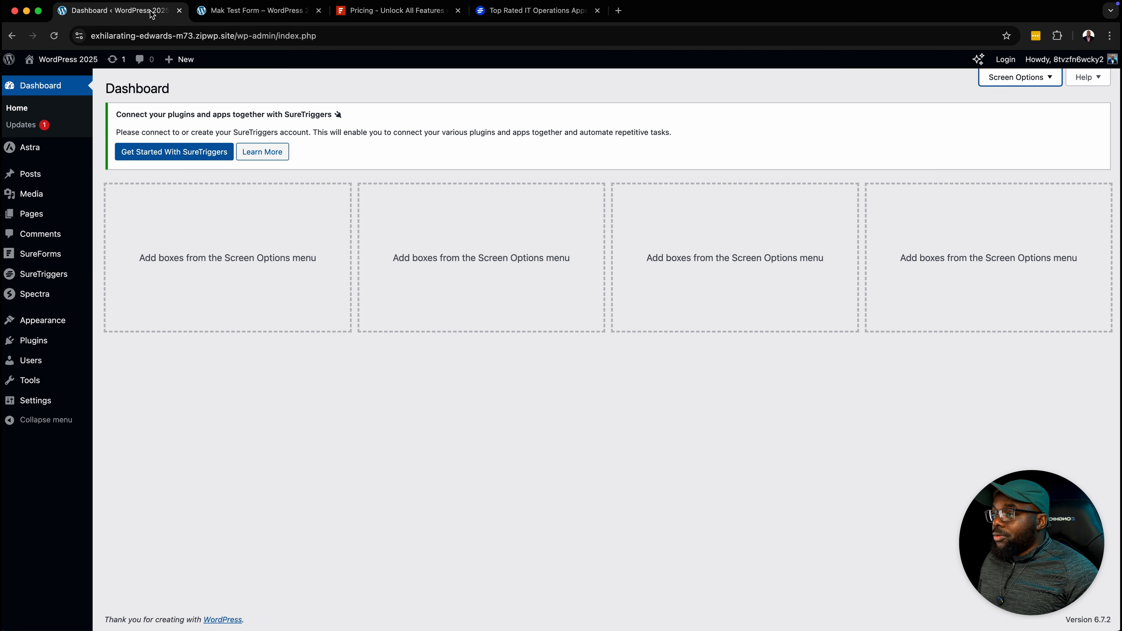
{"action": "mouse_move", "coordinate": [90, 291]}
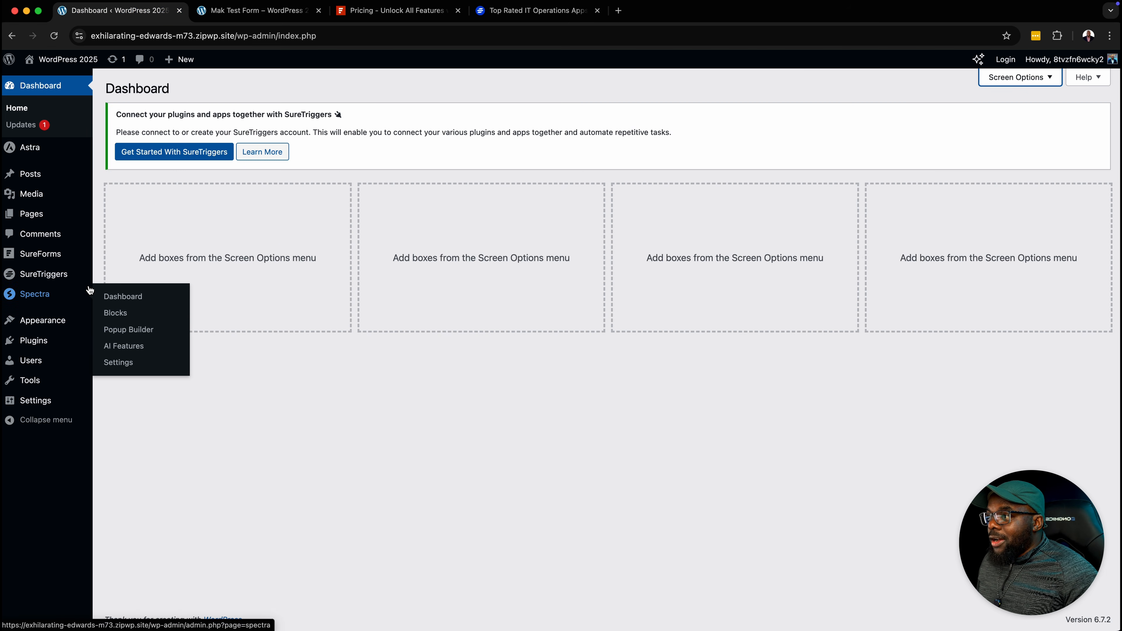
{"action": "mouse_move", "coordinate": [49, 344]}
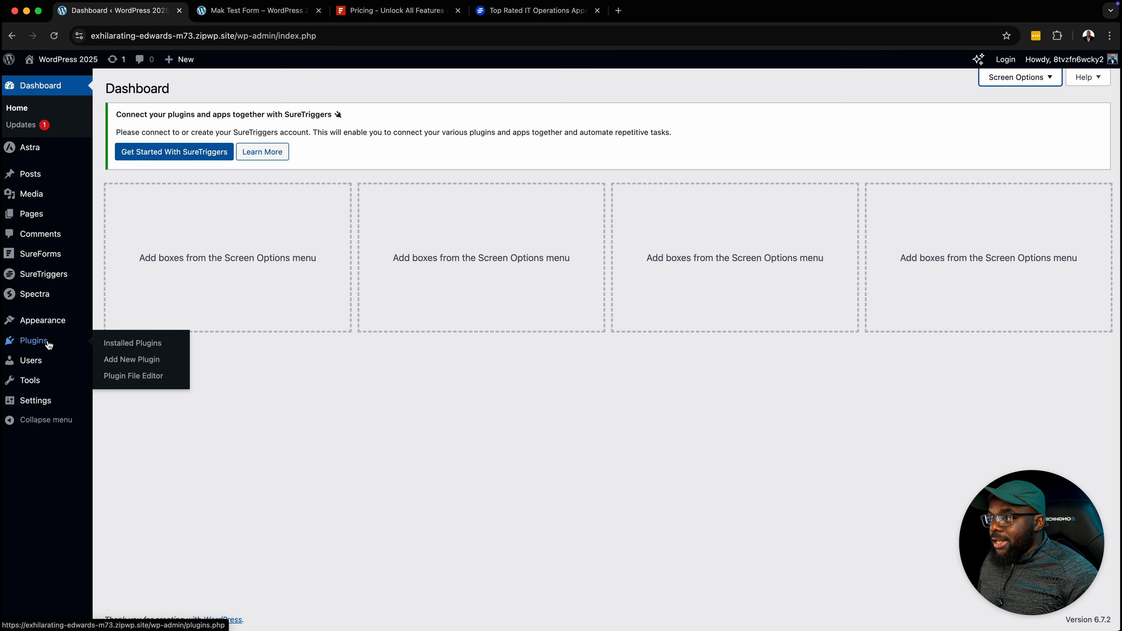
{"action": "left_click", "coordinate": [31, 344]}
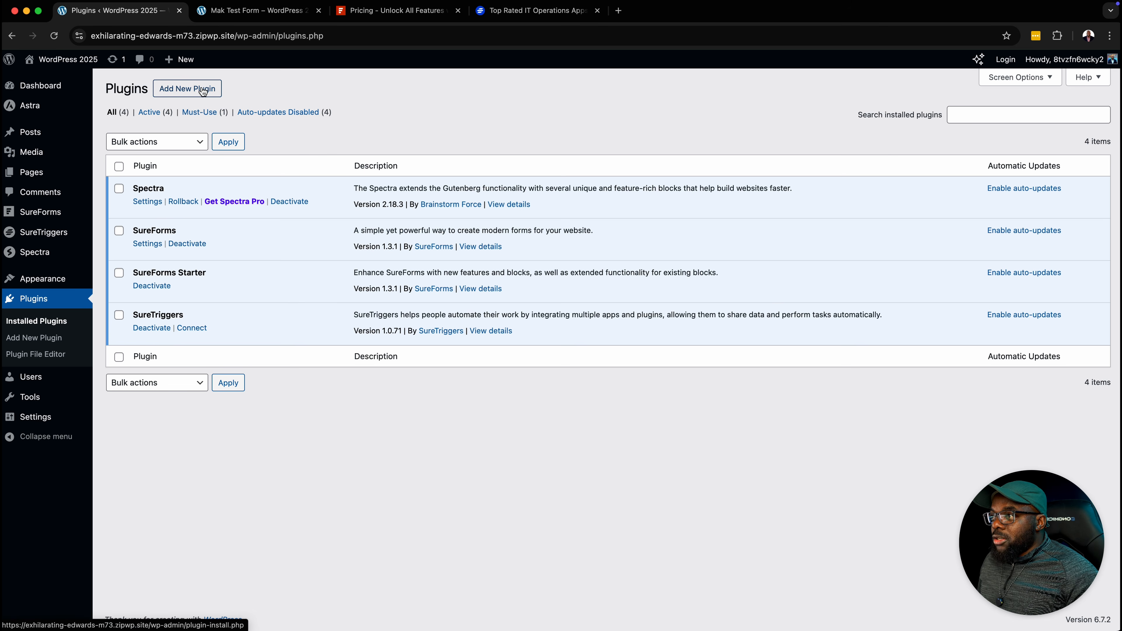
{"action": "left_click", "coordinate": [203, 90]}
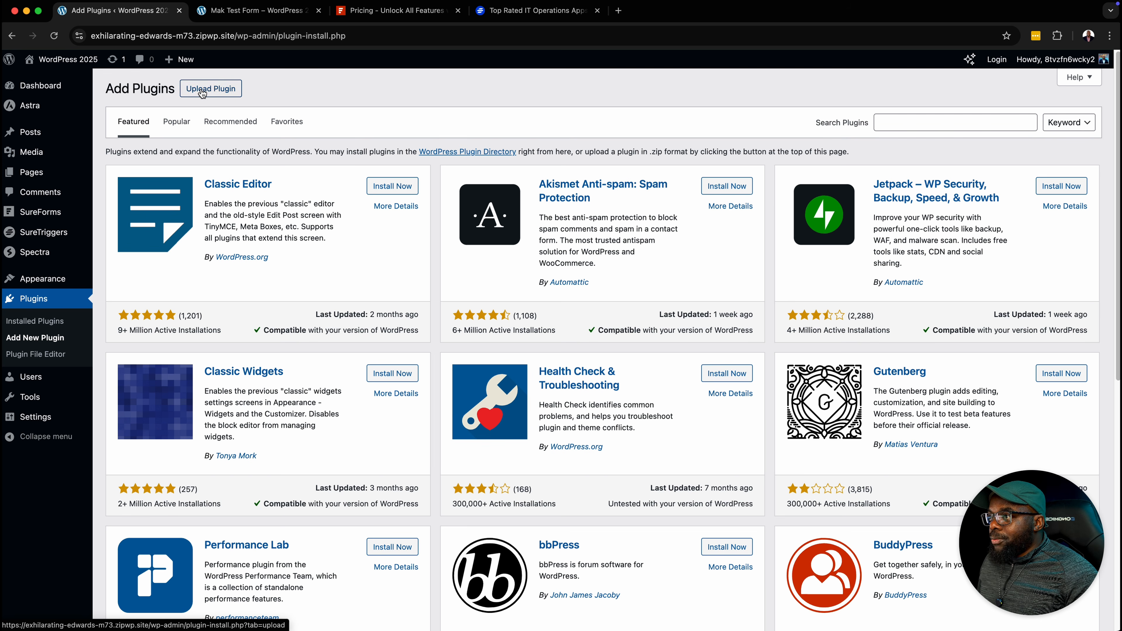
{"action": "left_click", "coordinate": [1021, 124]}
{"action": "type", "text": "su"}
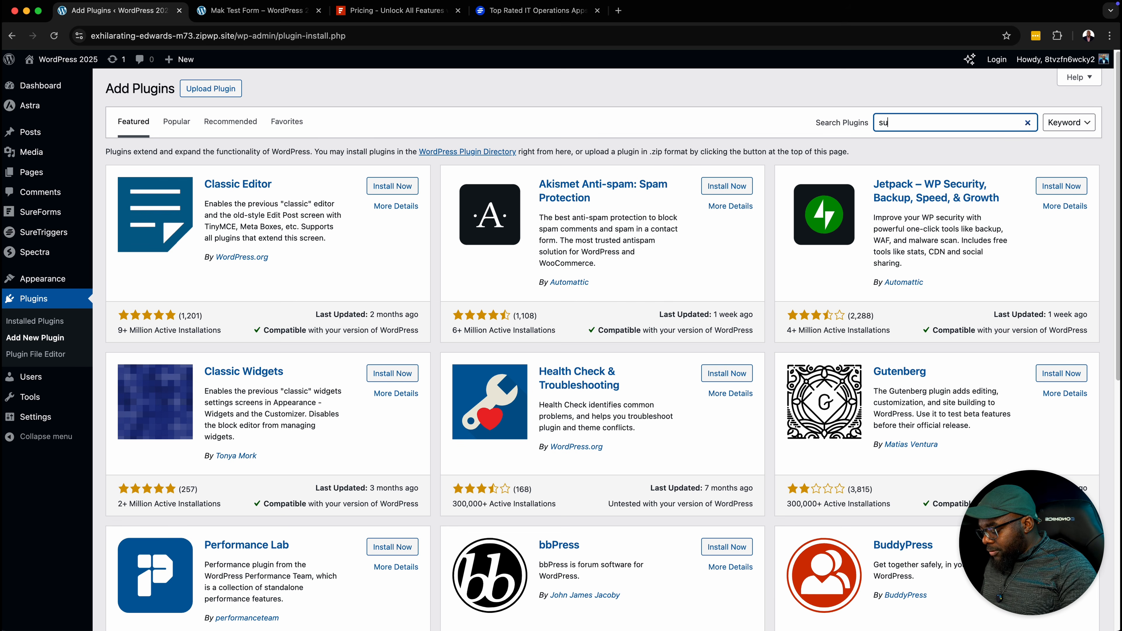
{"action": "type", "text": "reforms"}
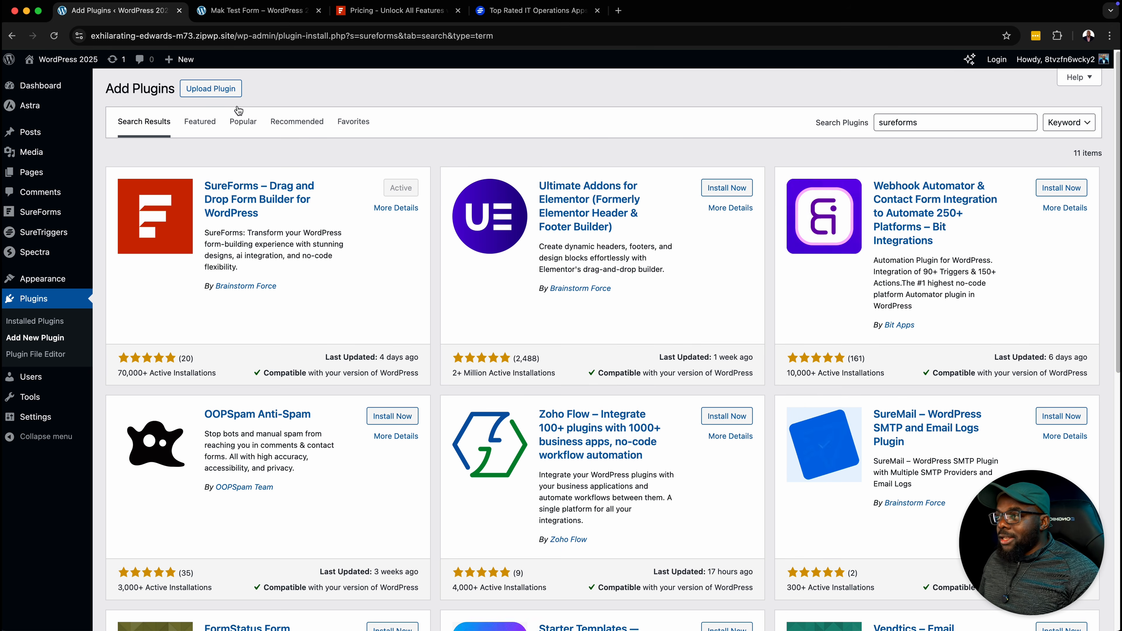
{"action": "left_click", "coordinate": [394, 10]}
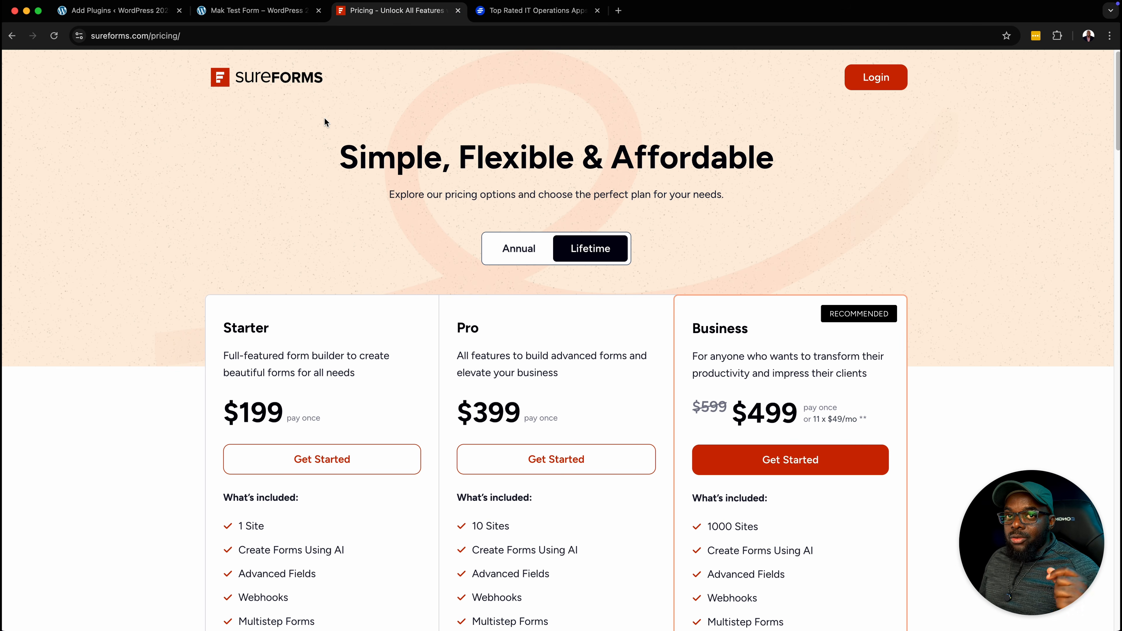
{"action": "left_click", "coordinate": [147, 13]}
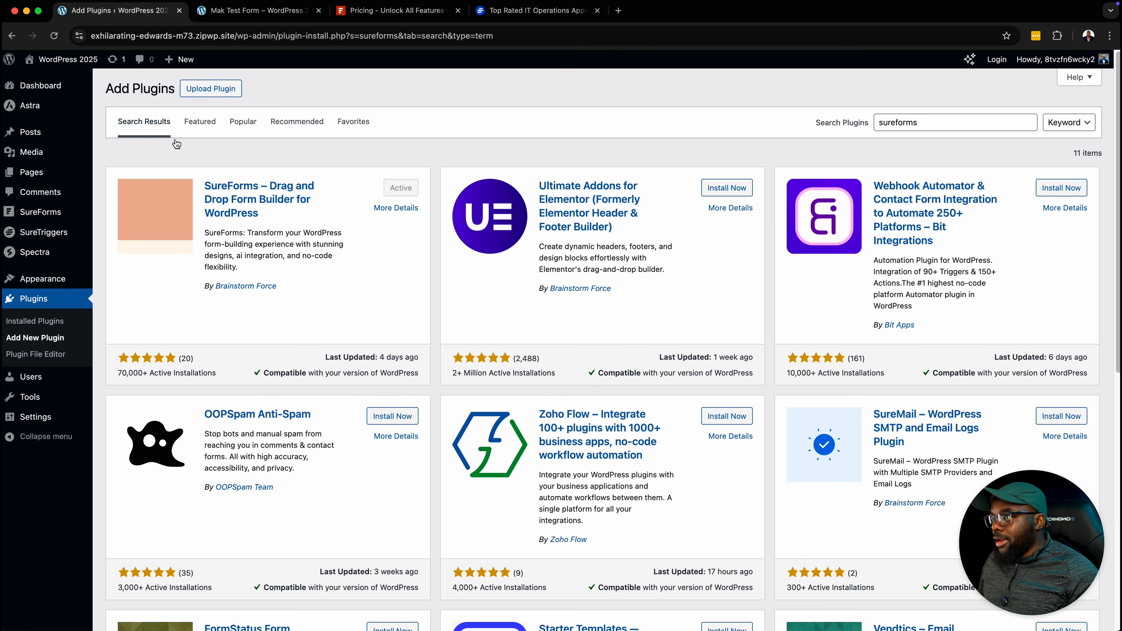
{"action": "left_click", "coordinate": [229, 90]}
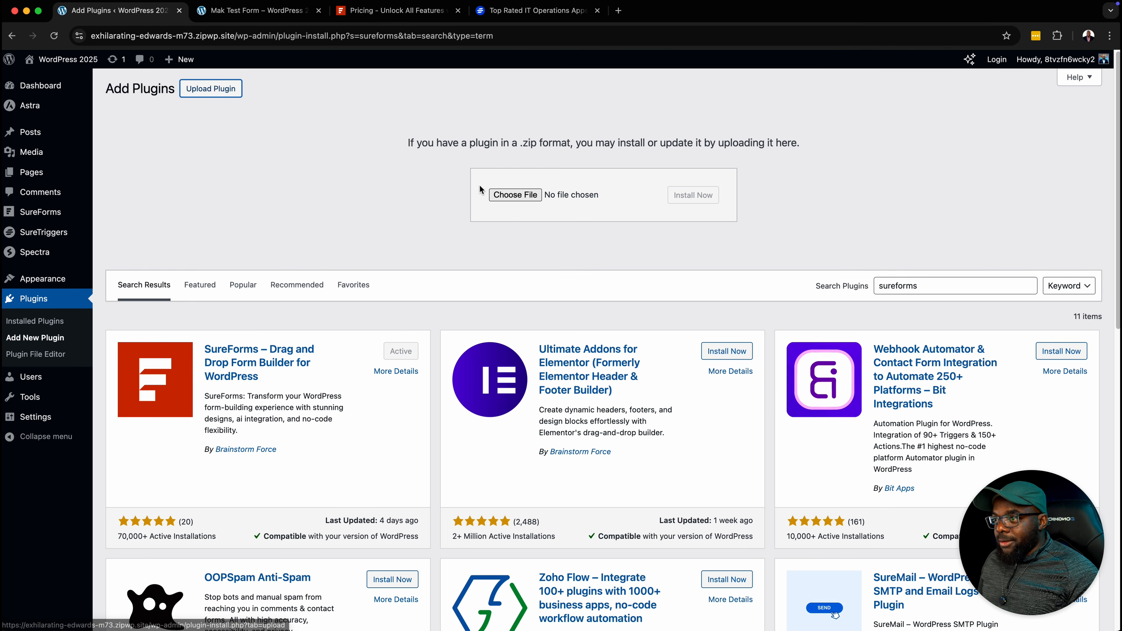
{"action": "left_click", "coordinate": [513, 196]}
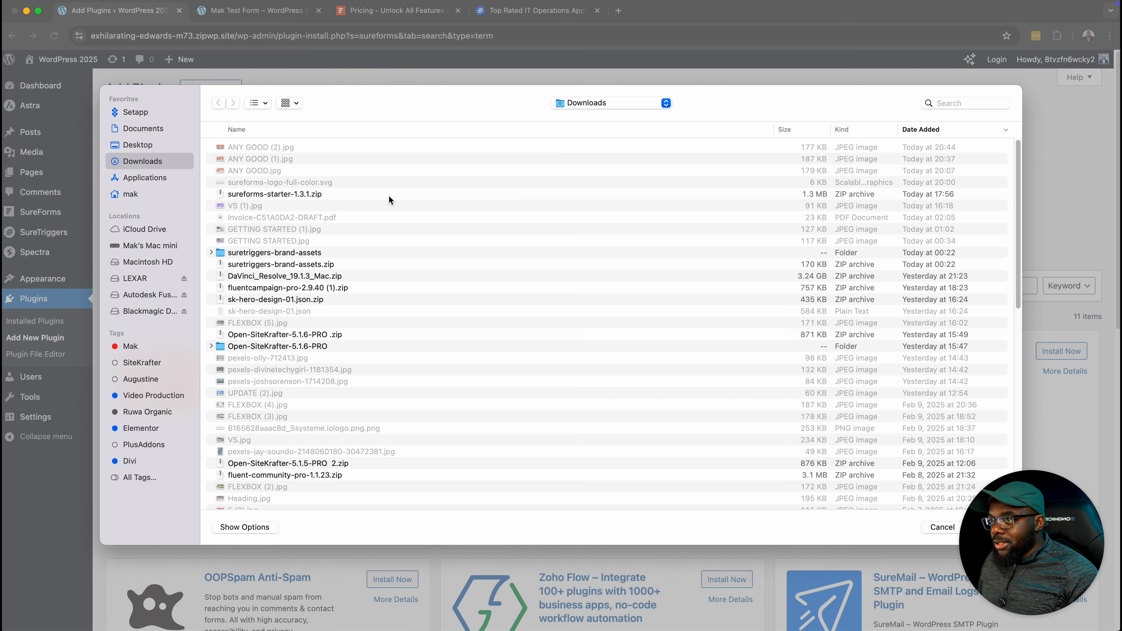
{"action": "left_click", "coordinate": [324, 196]}
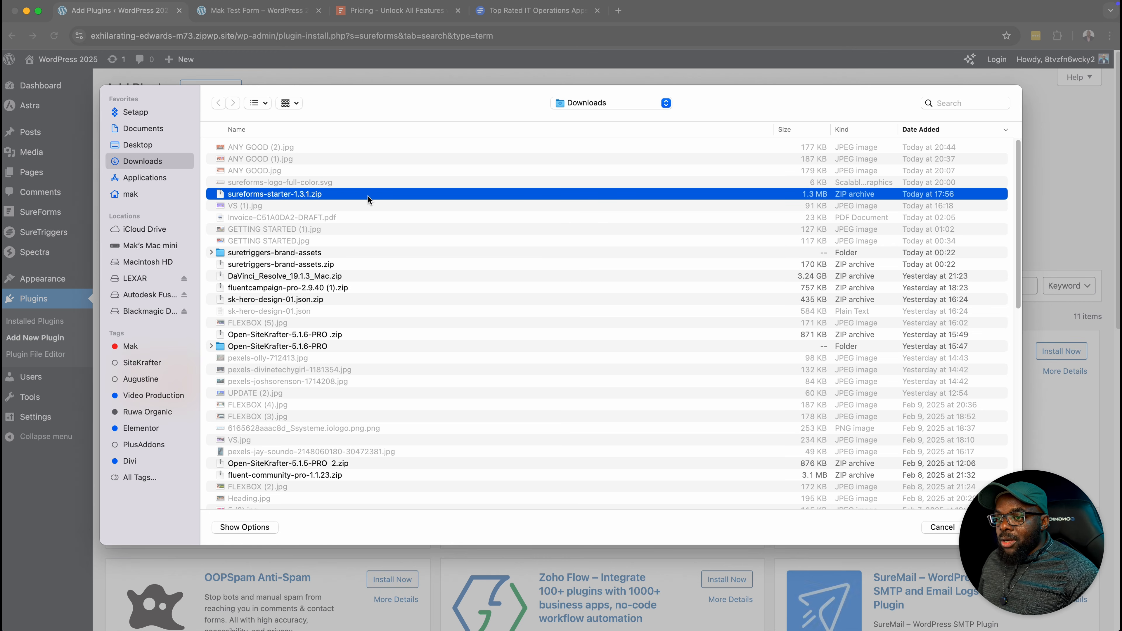
{"action": "left_click", "coordinate": [942, 527]}
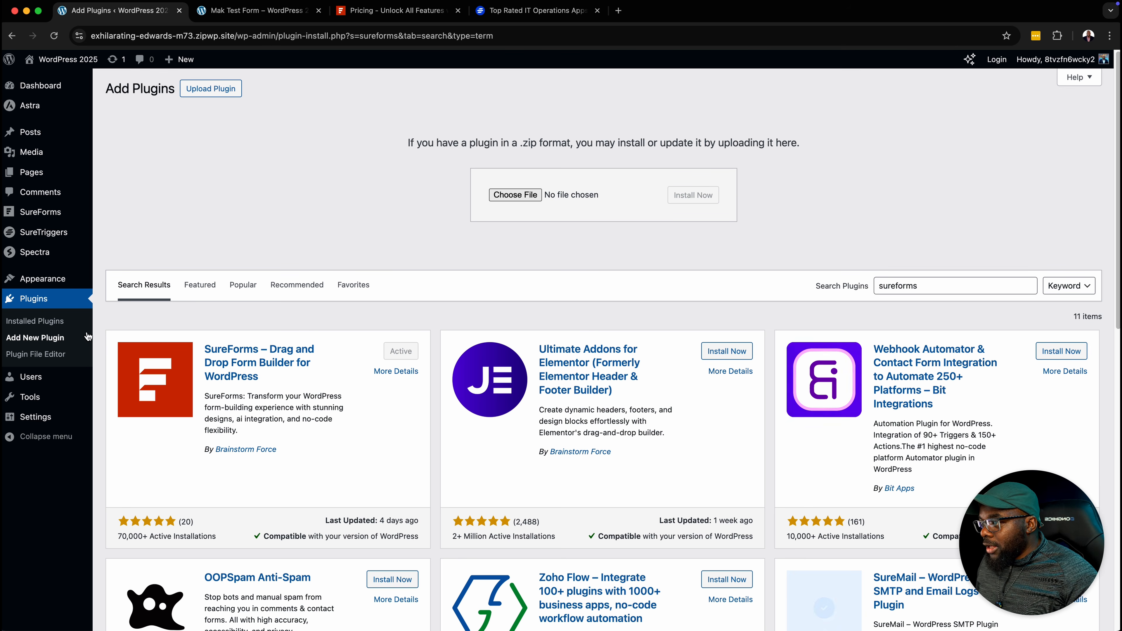
- View the license section of the SureForms settings
{"action": "mouse_move", "coordinate": [52, 215]}
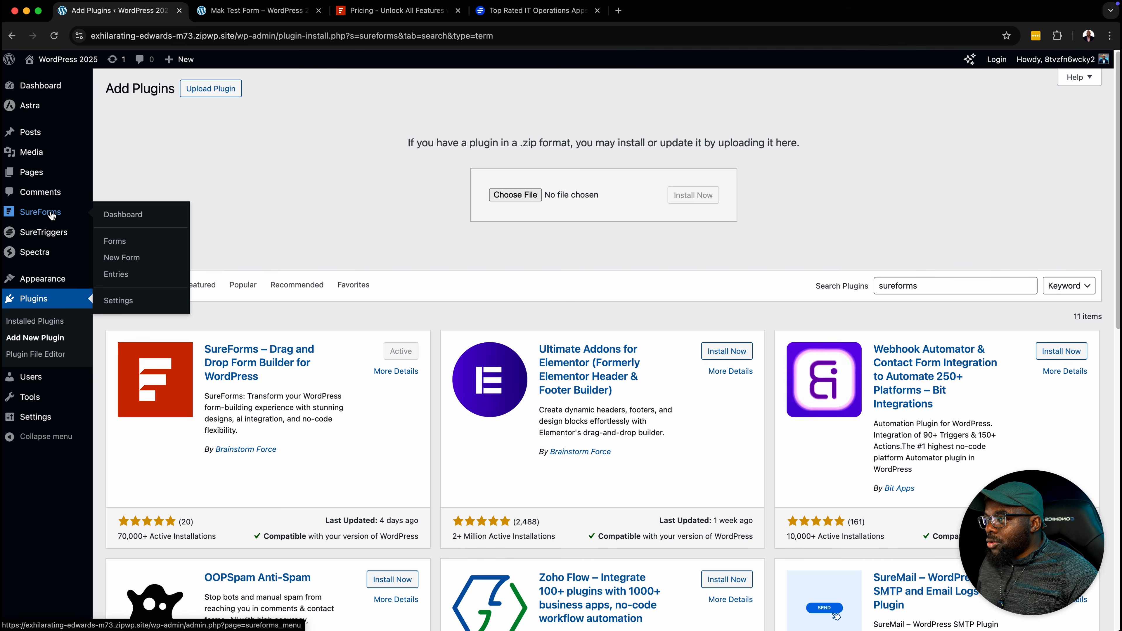
{"action": "left_click", "coordinate": [124, 306]}
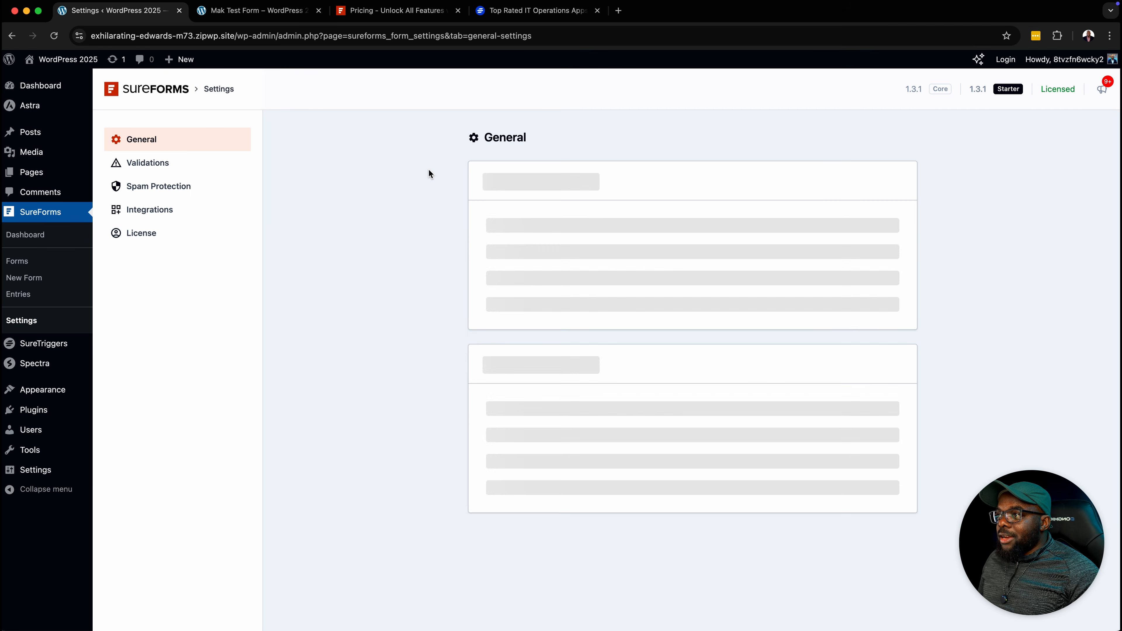
{"action": "left_click", "coordinate": [155, 239]}
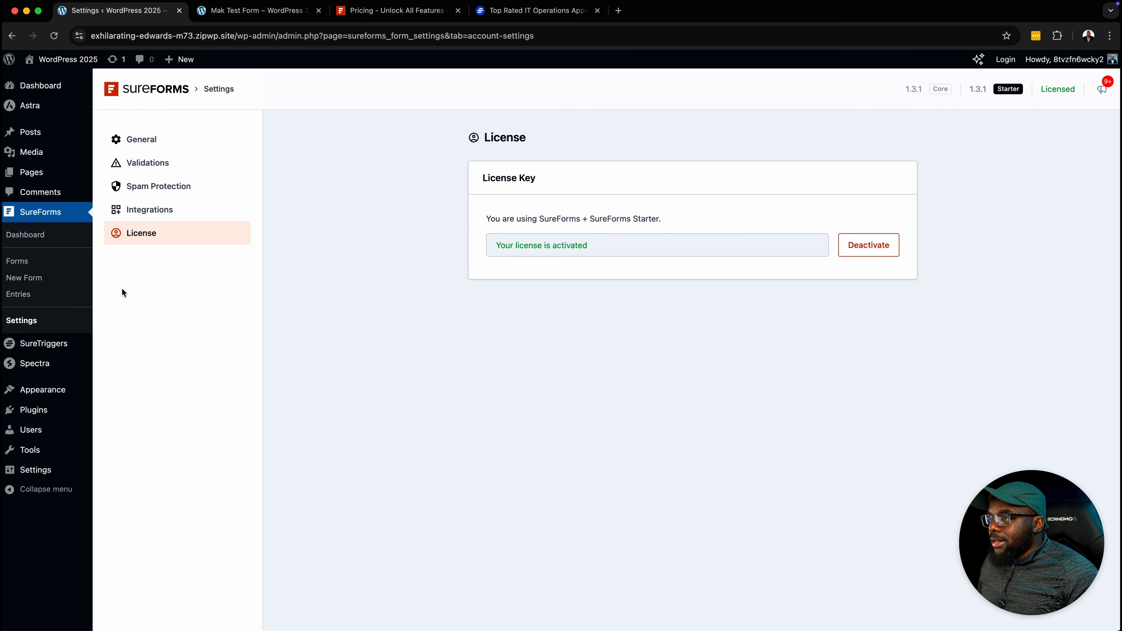
- Create a new SureForms form with AI using the suggested prompt "Generate a user feedback form"
{"action": "left_click", "coordinate": [58, 280]}
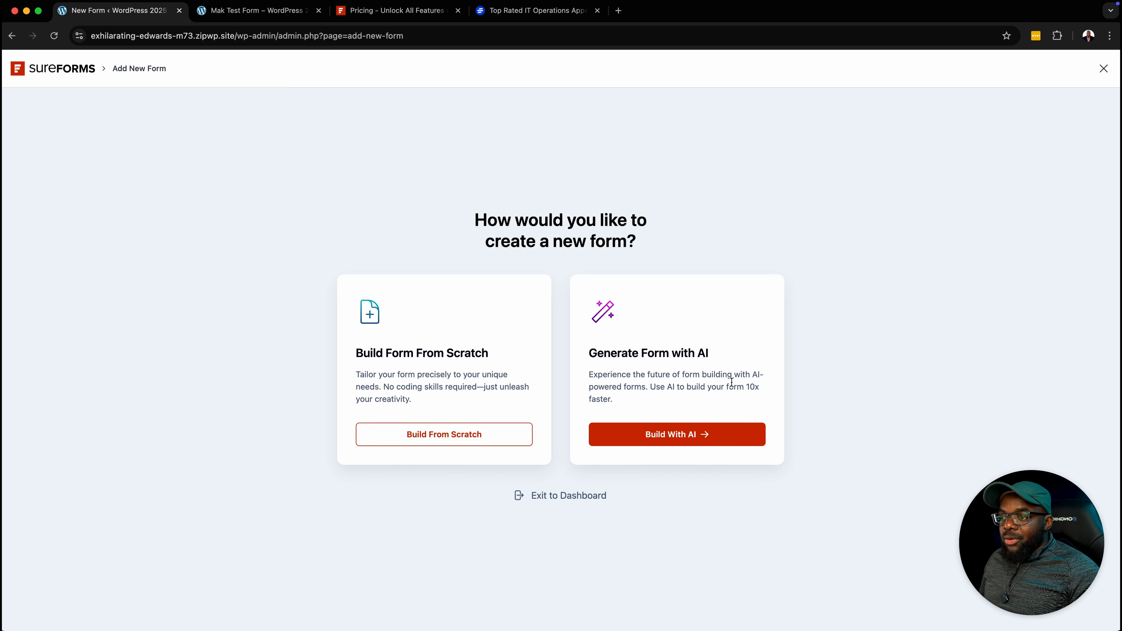
{"action": "left_click", "coordinate": [661, 438]}
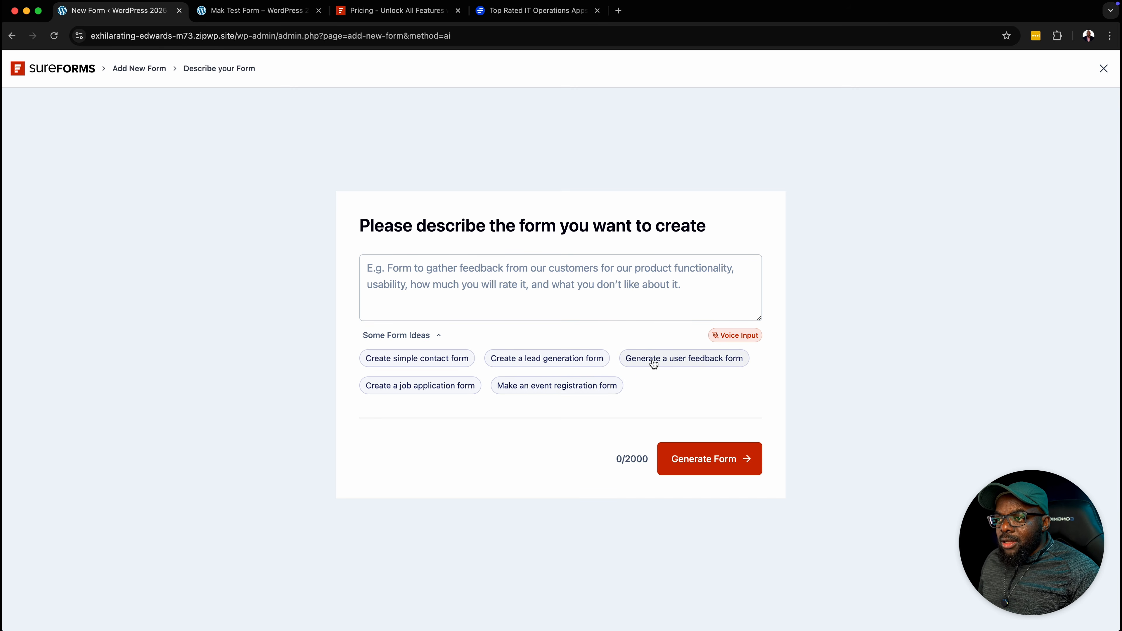
{"action": "left_click", "coordinate": [692, 362]}
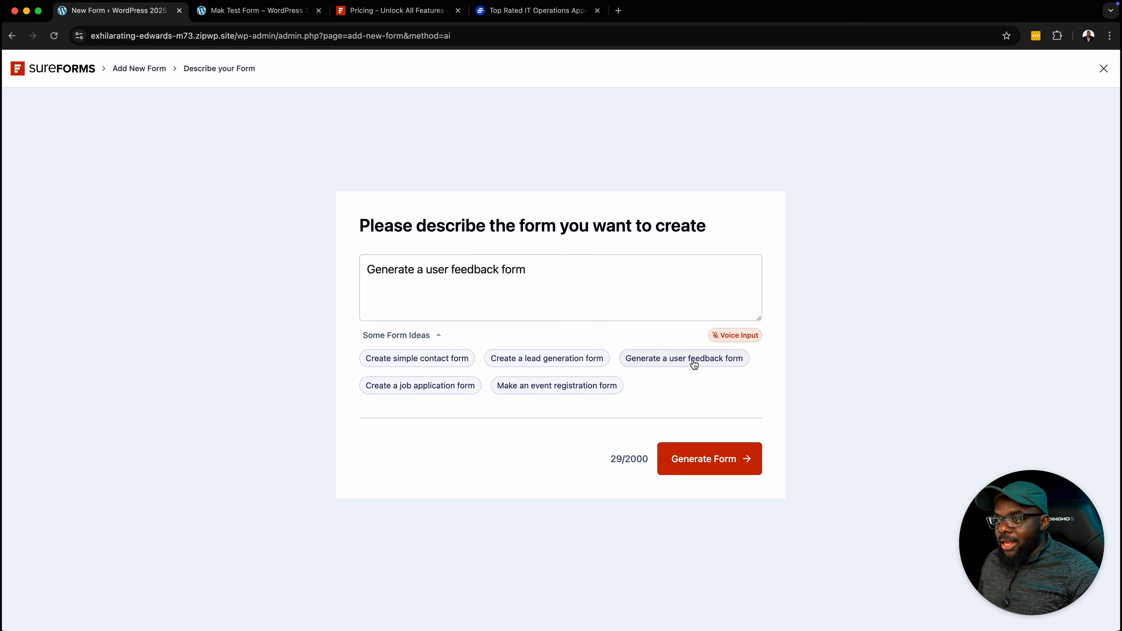
{"action": "left_click", "coordinate": [701, 460]}
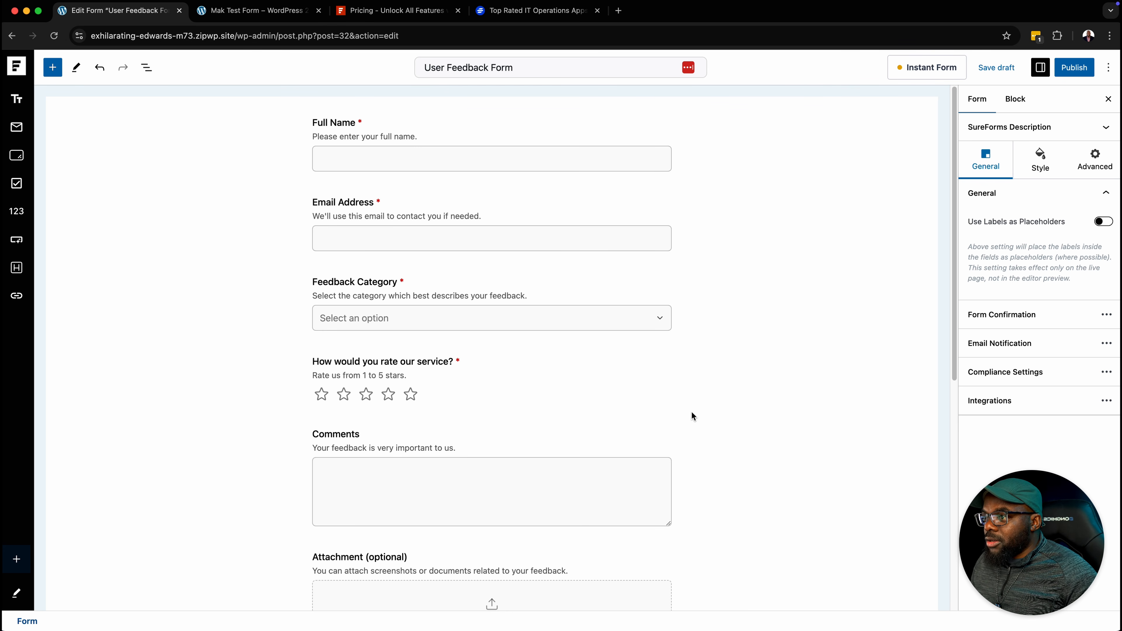
- Rename the "Bug Report" option of the Feedback Category dropdown to "Workers"
{"action": "left_click", "coordinate": [417, 126]}
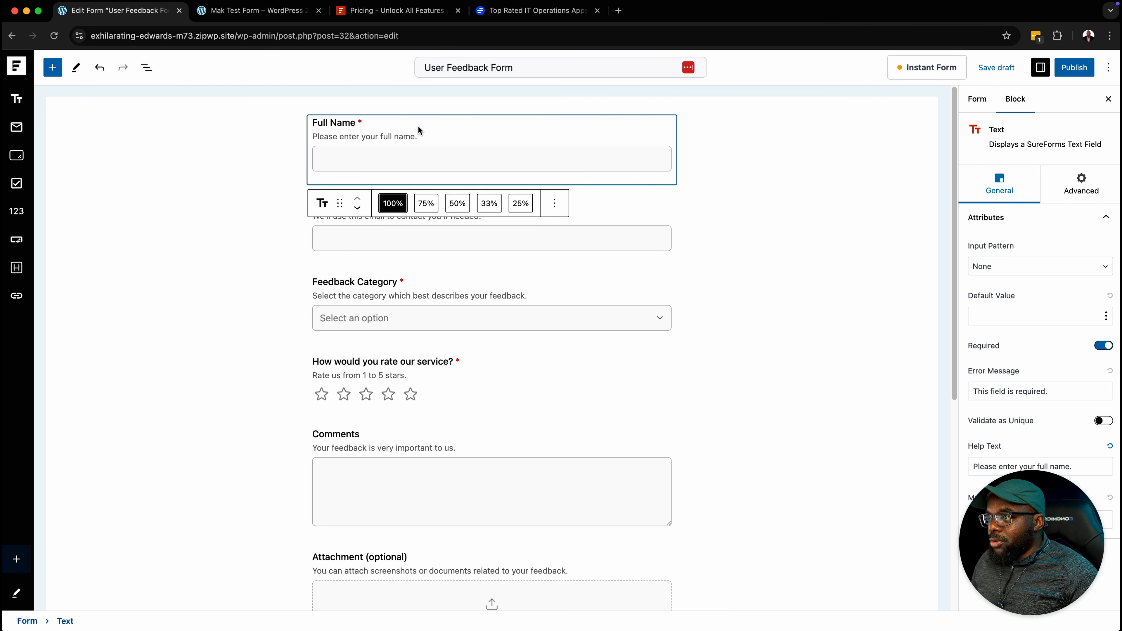
{"action": "left_click", "coordinate": [793, 233]}
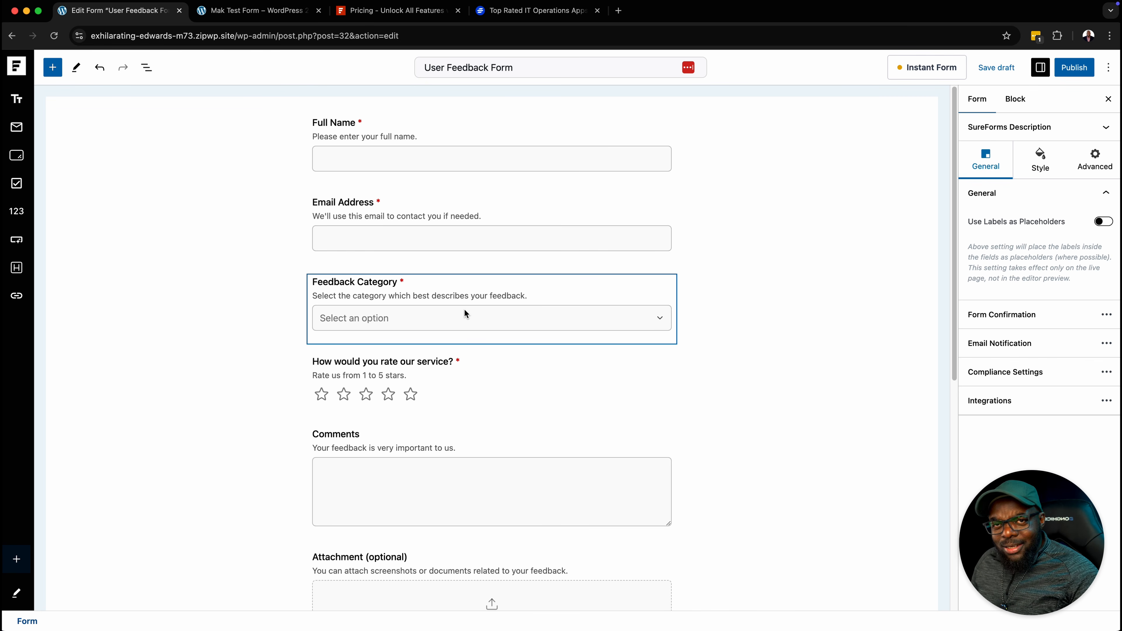
{"action": "left_click", "coordinate": [613, 294]}
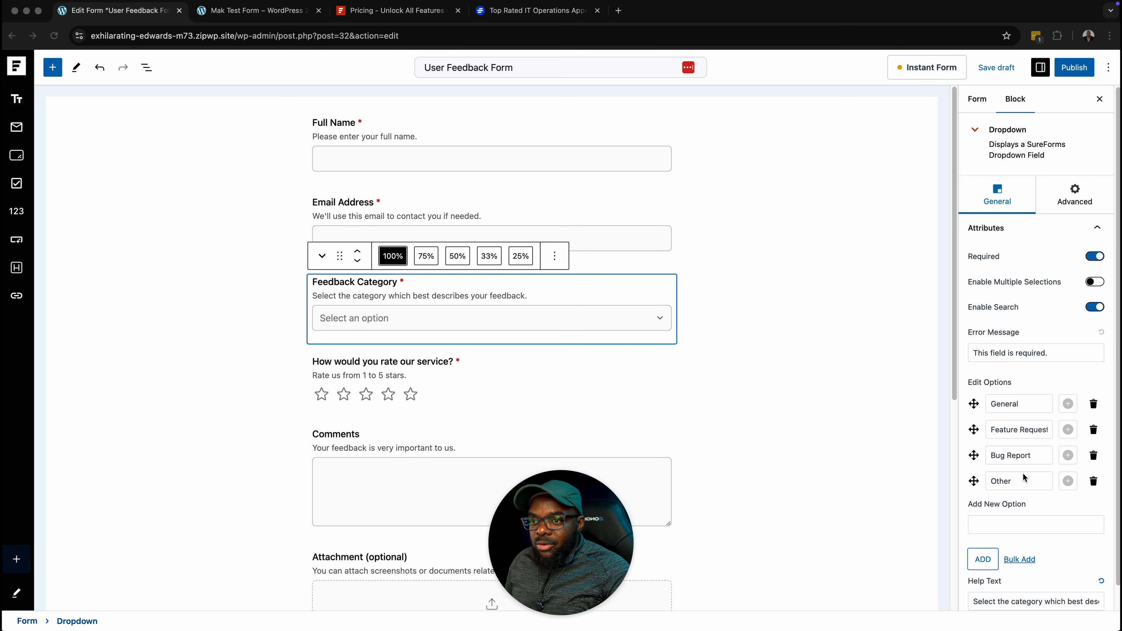
{"action": "triple_click", "coordinate": [1033, 455]}
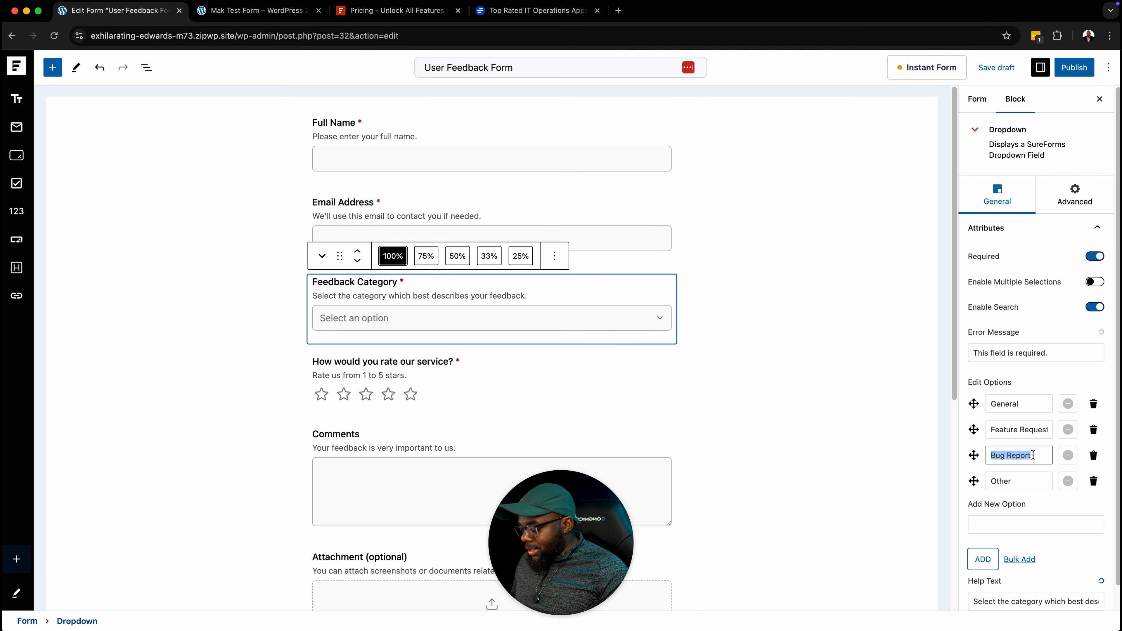
{"action": "type", "text": "Workers"}
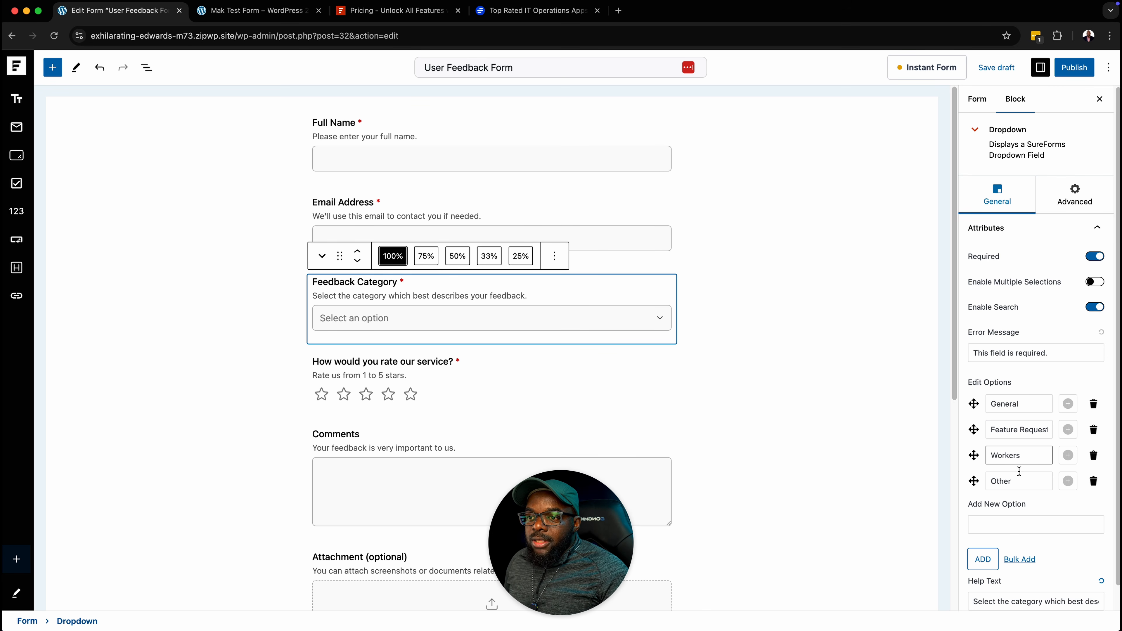
{"action": "left_click", "coordinate": [715, 378]}
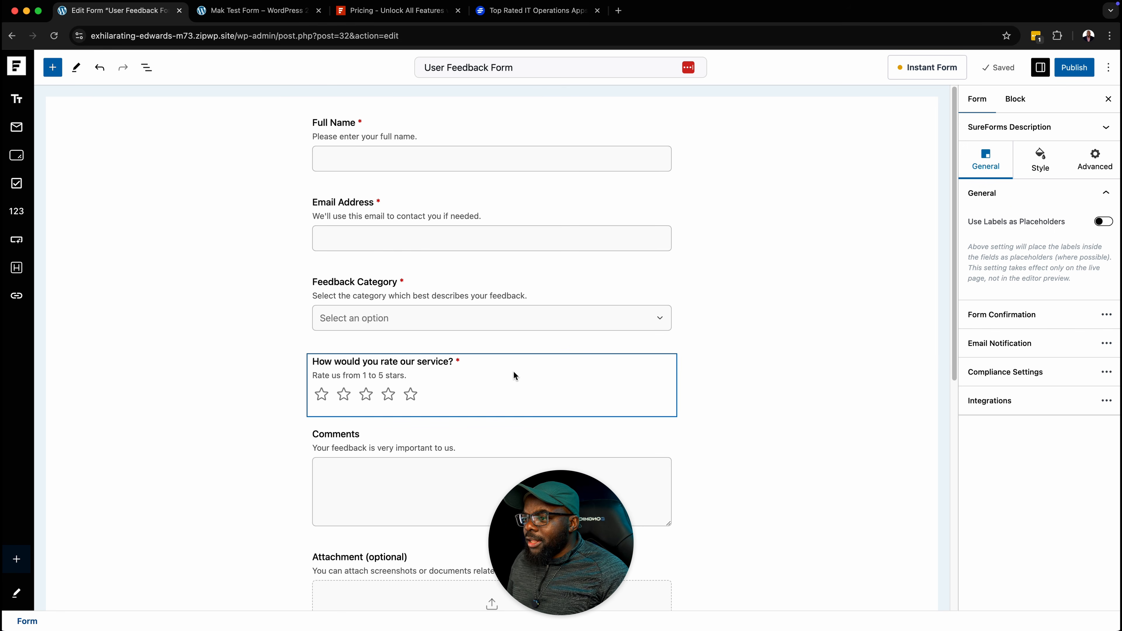
- Try the Smiley icon shape on the service rating field, restore Star, and review the remaining form fields
{"action": "left_click", "coordinate": [514, 376]}
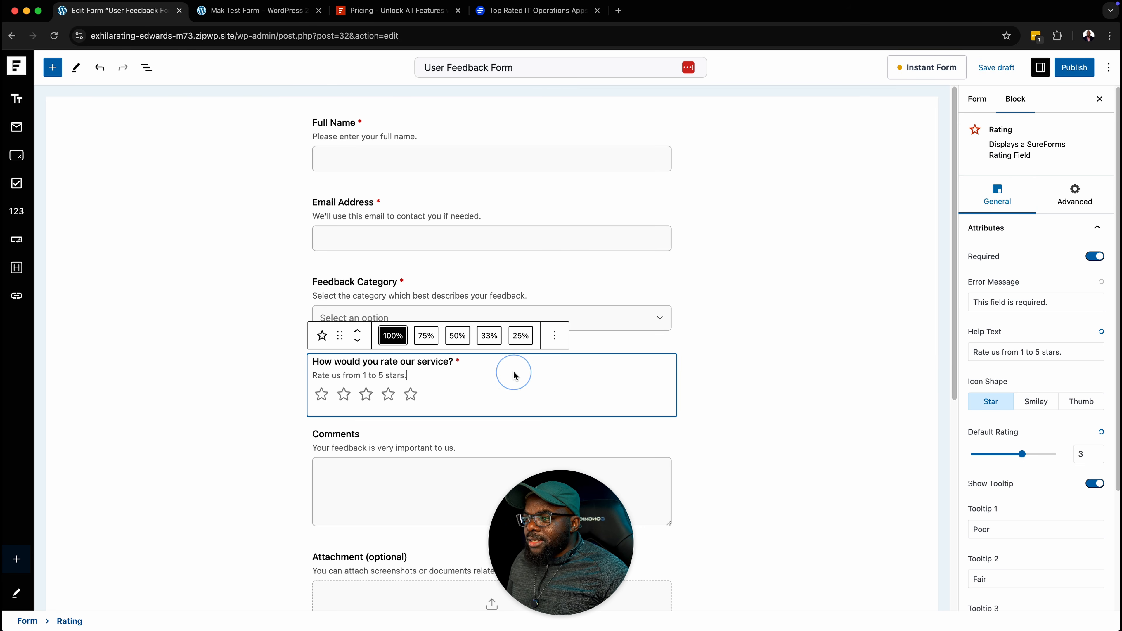
{"action": "left_click", "coordinate": [1034, 403]}
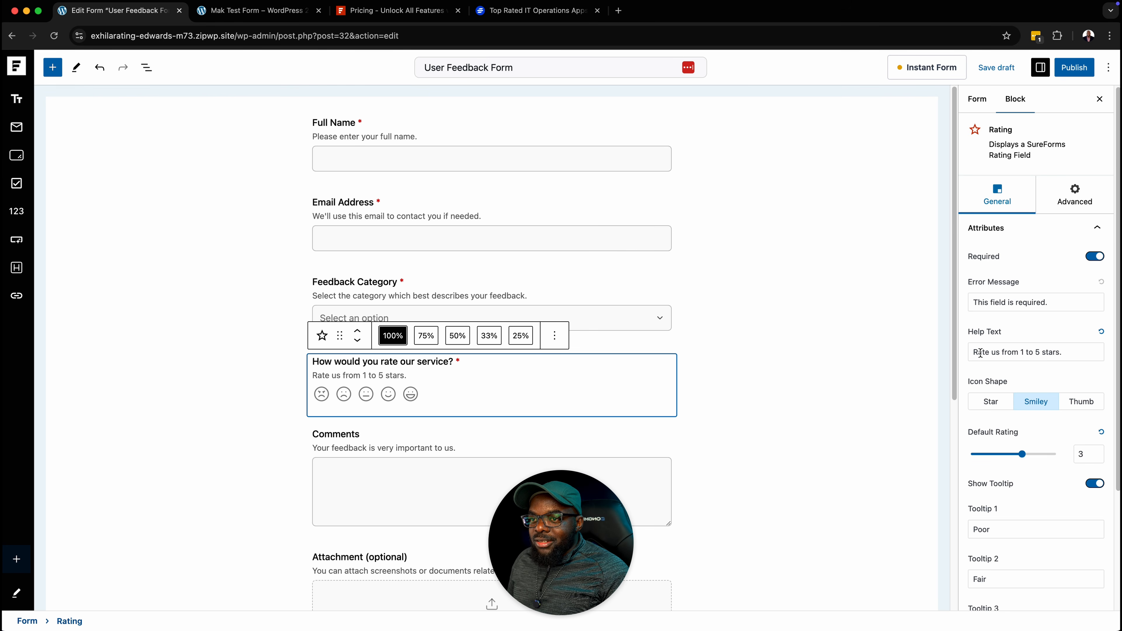
{"action": "left_click", "coordinate": [984, 403]}
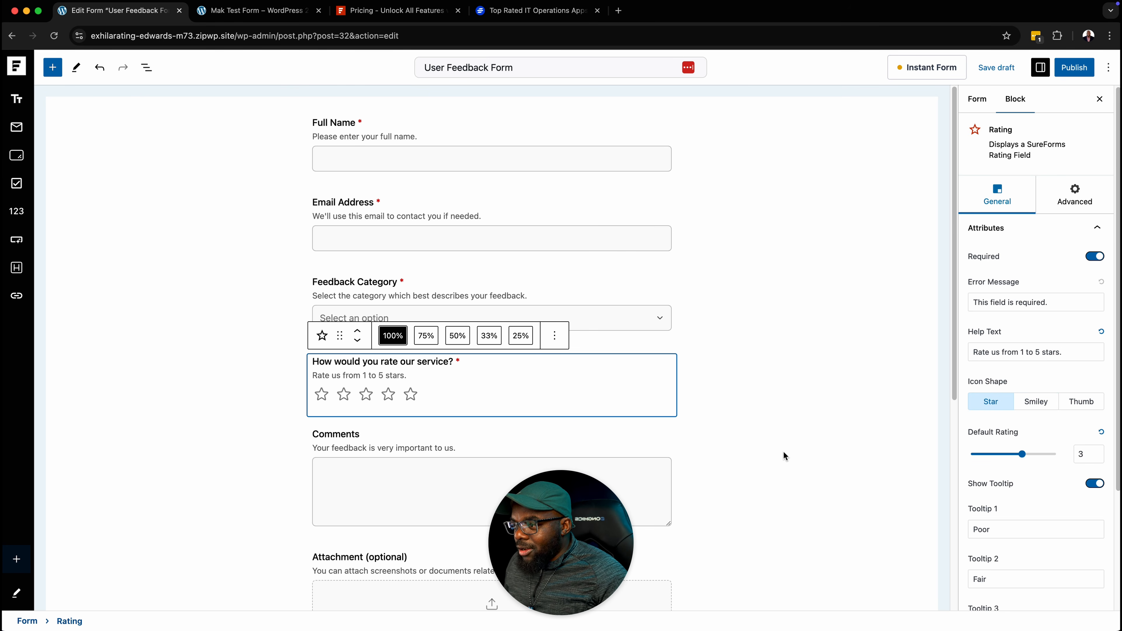
{"action": "scroll", "coordinate": [781, 448], "scroll_direction": "down", "scroll_amount": 5}
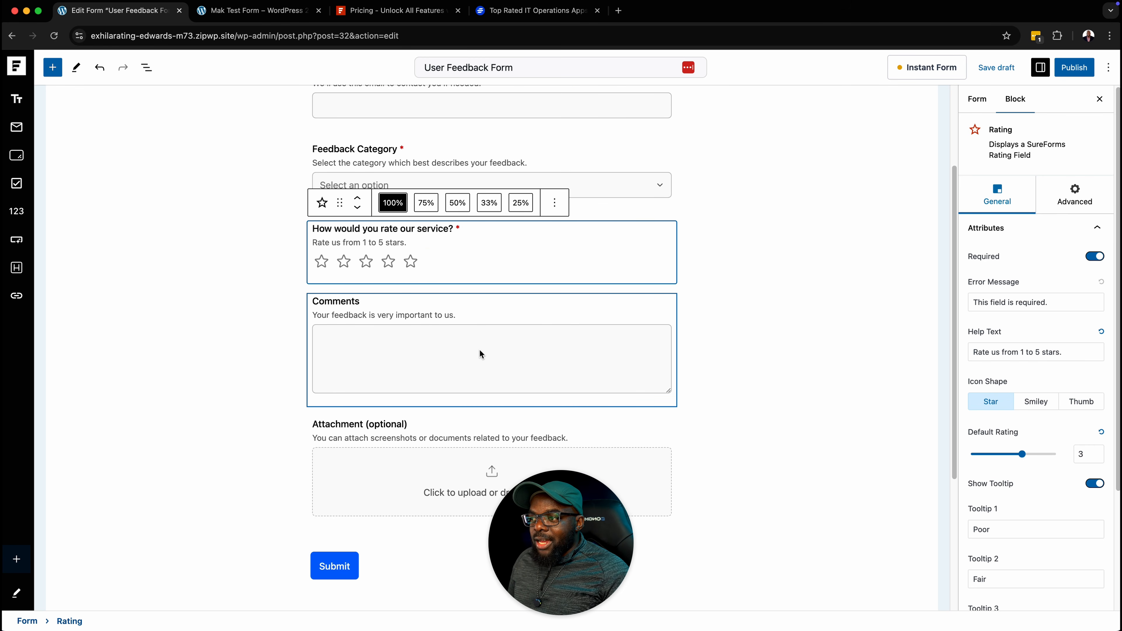
{"action": "scroll", "coordinate": [482, 354], "scroll_direction": "down", "scroll_amount": 3}
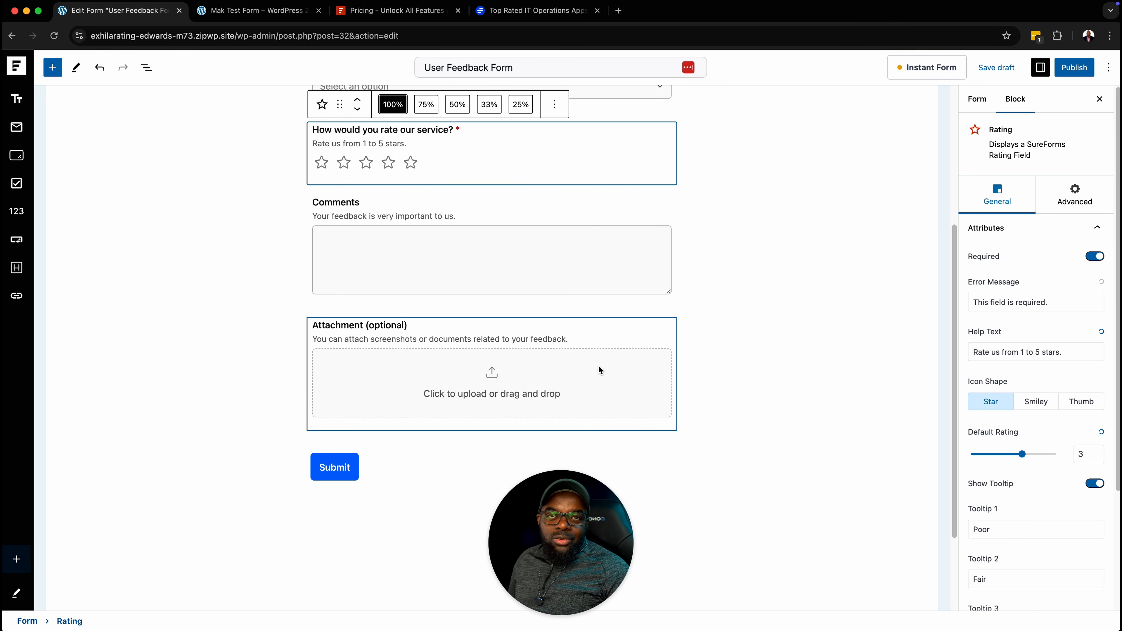
- Open the Instant Form settings of the User Feedback Form and enable the preview
{"action": "scroll", "coordinate": [813, 455], "scroll_direction": "up", "scroll_amount": 5}
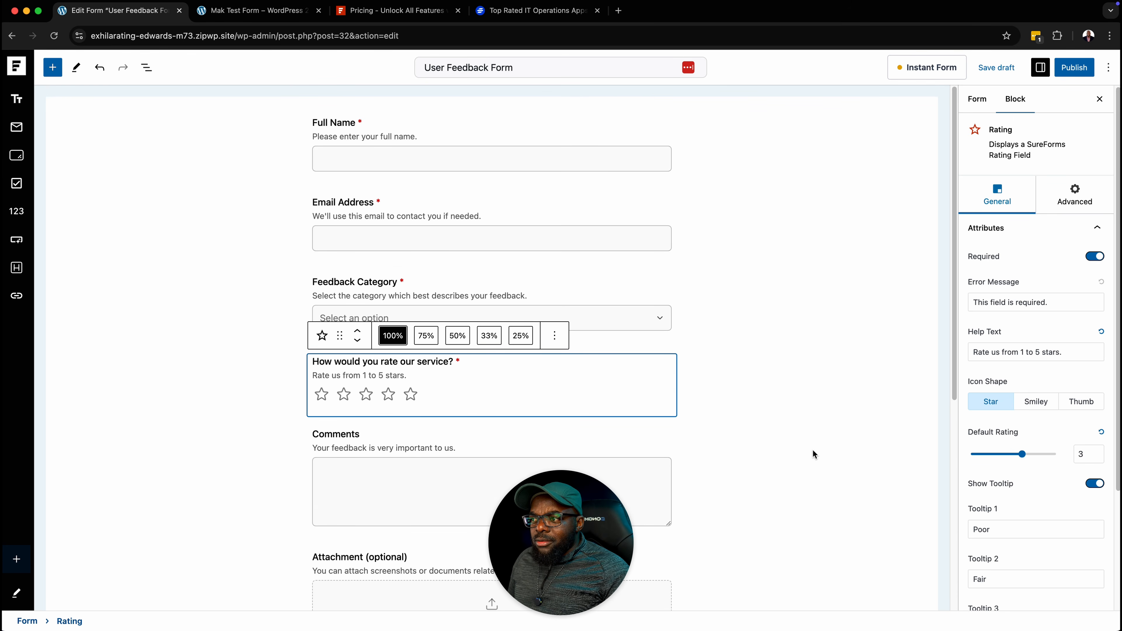
{"action": "left_click", "coordinate": [821, 438]}
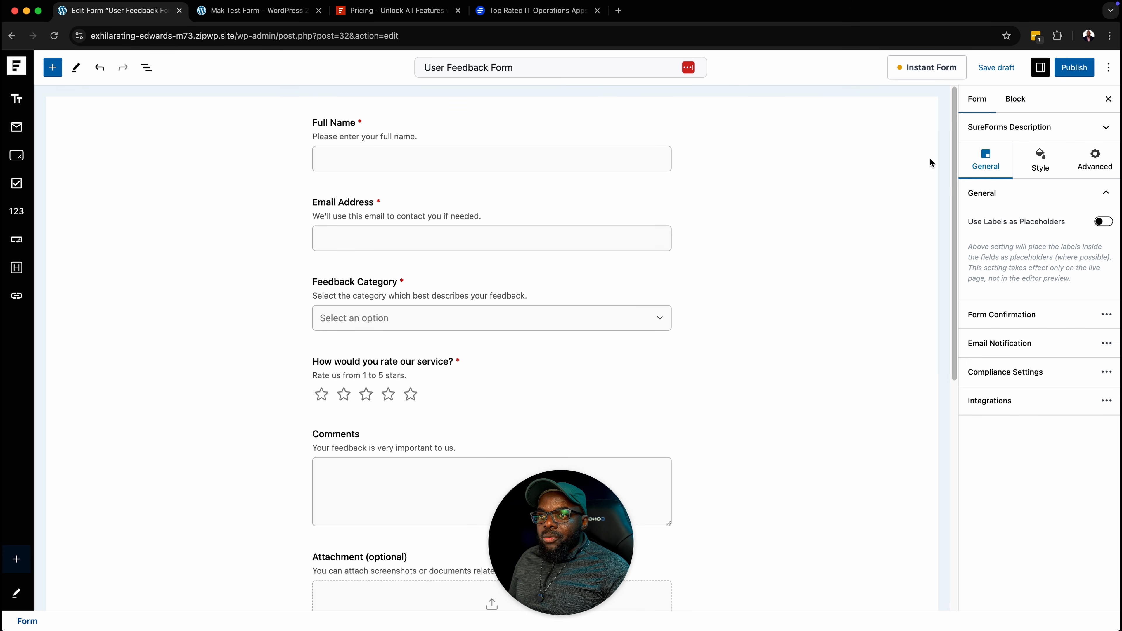
{"action": "left_click", "coordinate": [933, 72]}
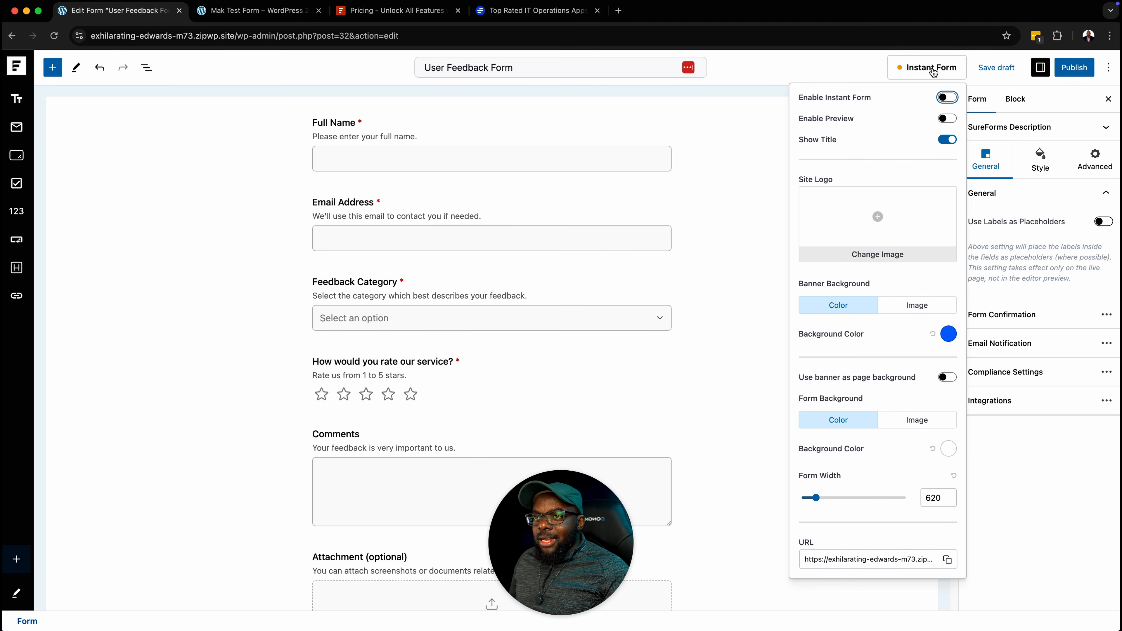
{"action": "left_click", "coordinate": [949, 119]}
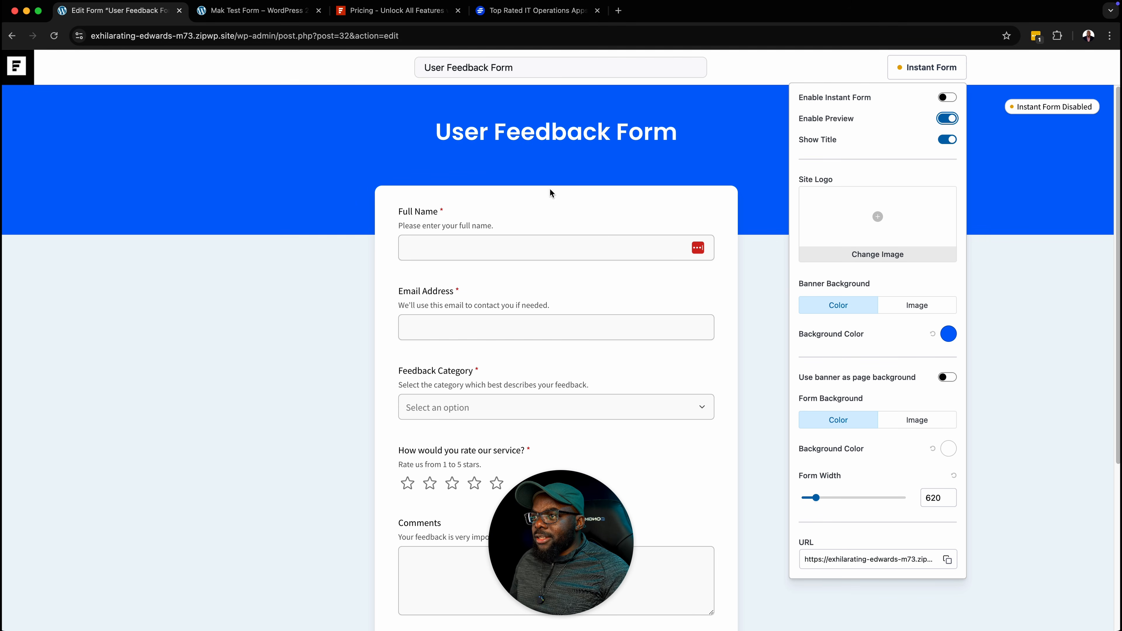
{"action": "left_click_drag", "start_coordinate": [557, 545], "coordinate": [728, 544]}
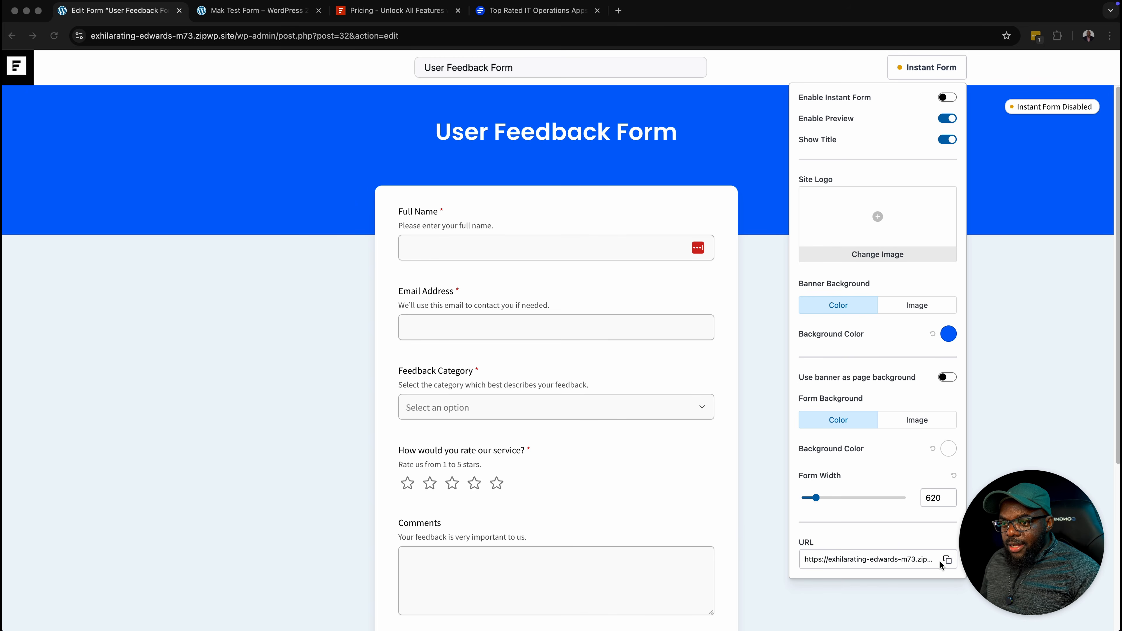
- Copy the Instant Form URL and load it in the browser tab showing Mak Test Form
{"action": "left_click", "coordinate": [946, 561]}
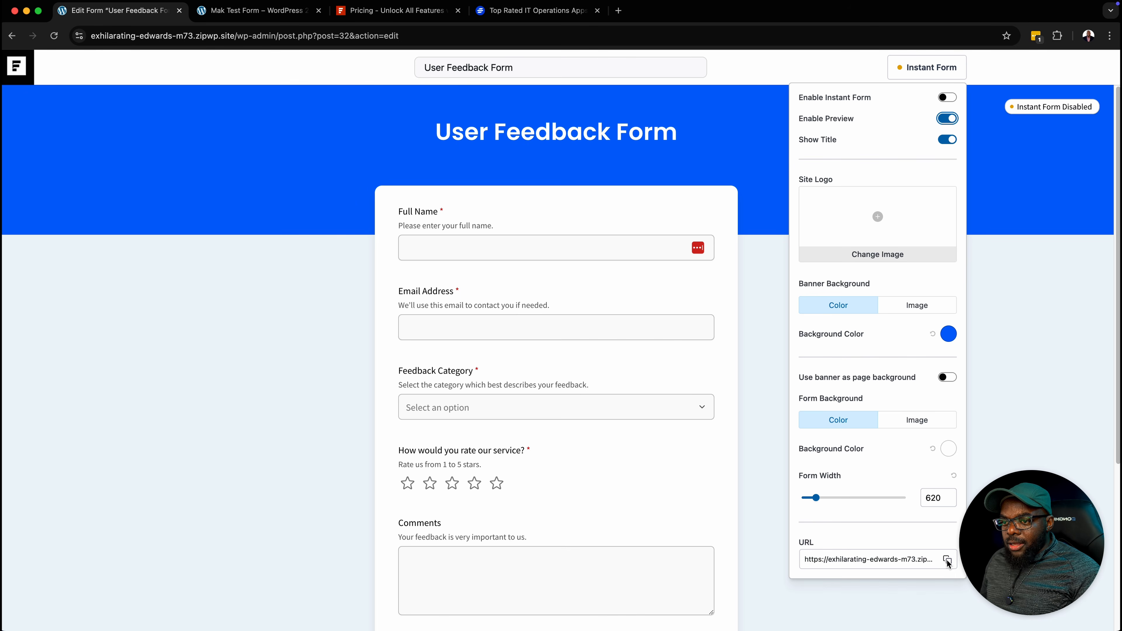
{"action": "left_click", "coordinate": [946, 560]}
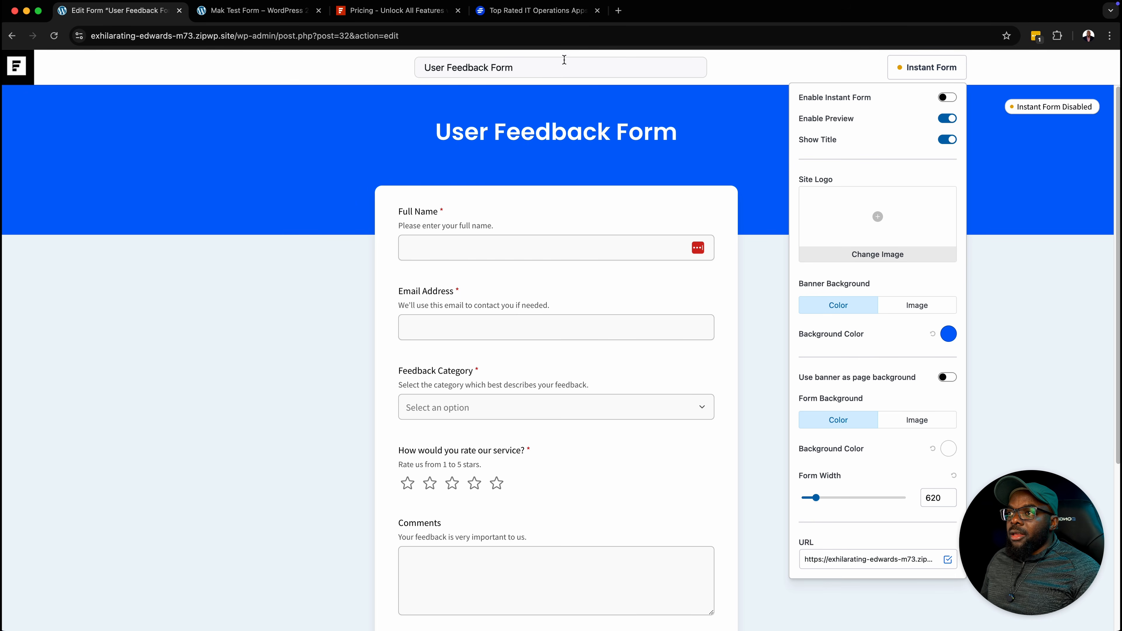
{"action": "left_click", "coordinate": [278, 11]}
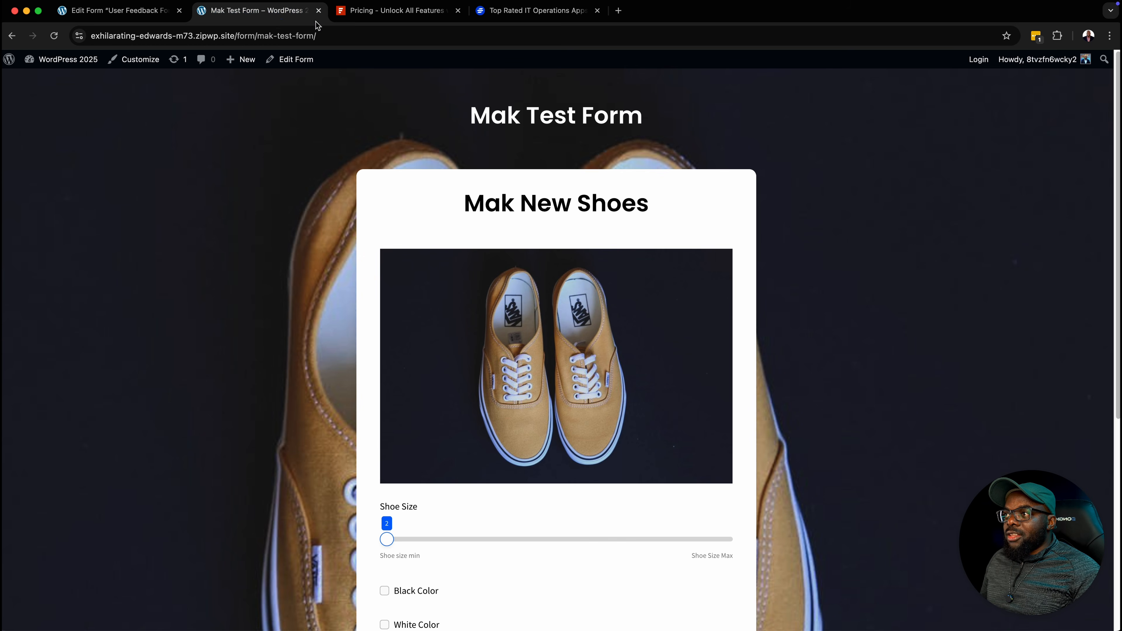
{"action": "left_click", "coordinate": [370, 35]}
{"action": "key", "text": "super+v"}
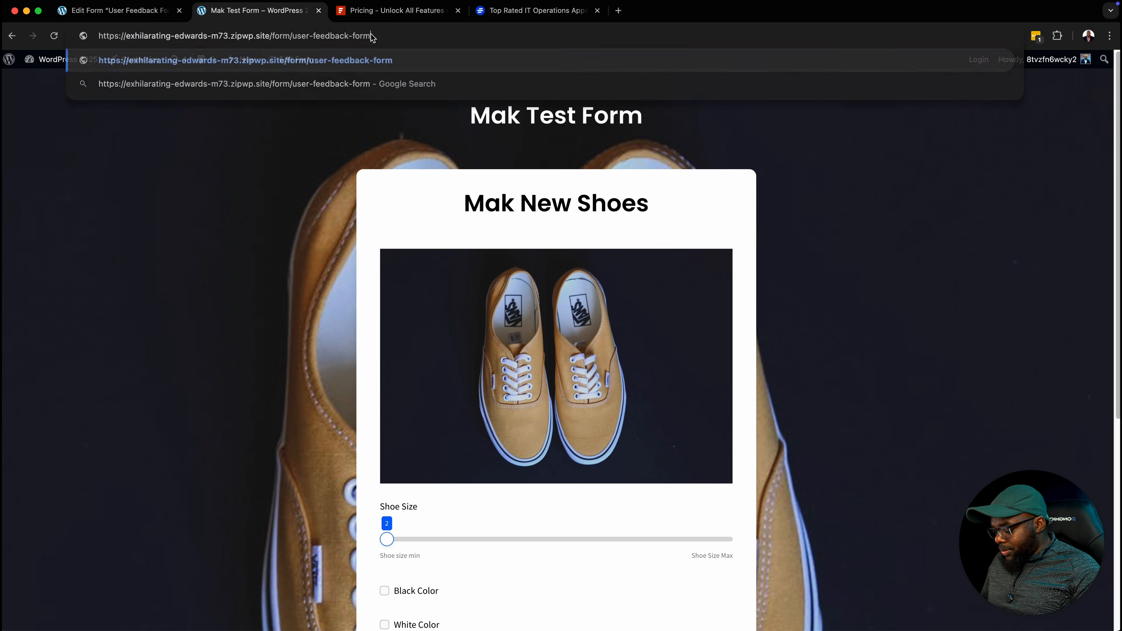
{"action": "key", "text": "Return"}
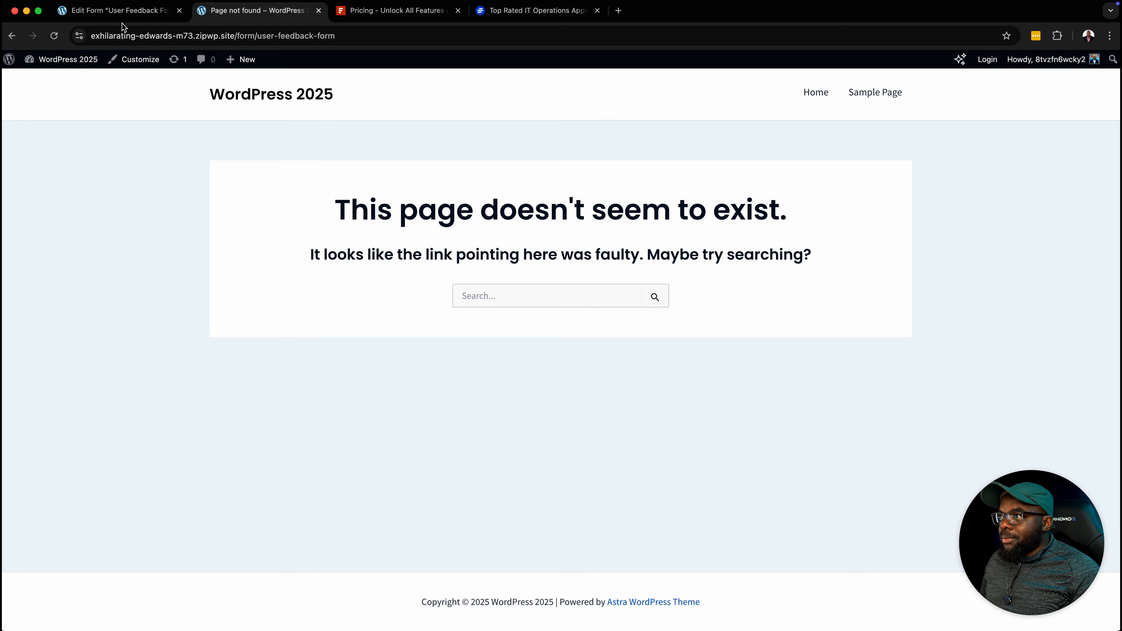
- Return to the form editor, try hiding the title in the Instant Form preview, and show it again
{"action": "left_click", "coordinate": [126, 12]}
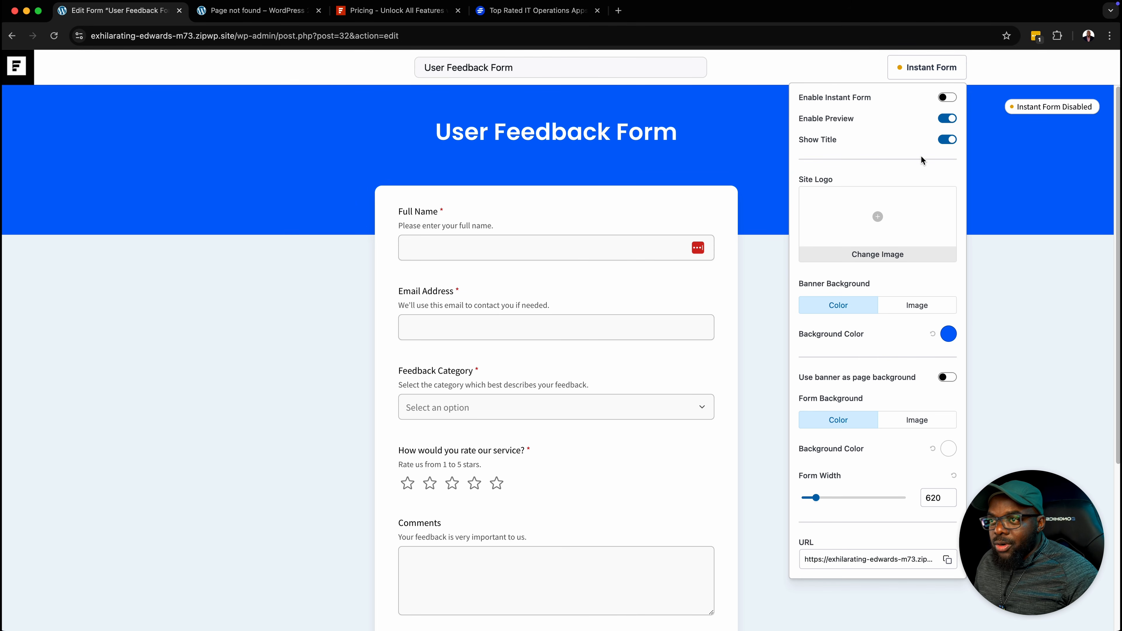
{"action": "left_click", "coordinate": [943, 140]}
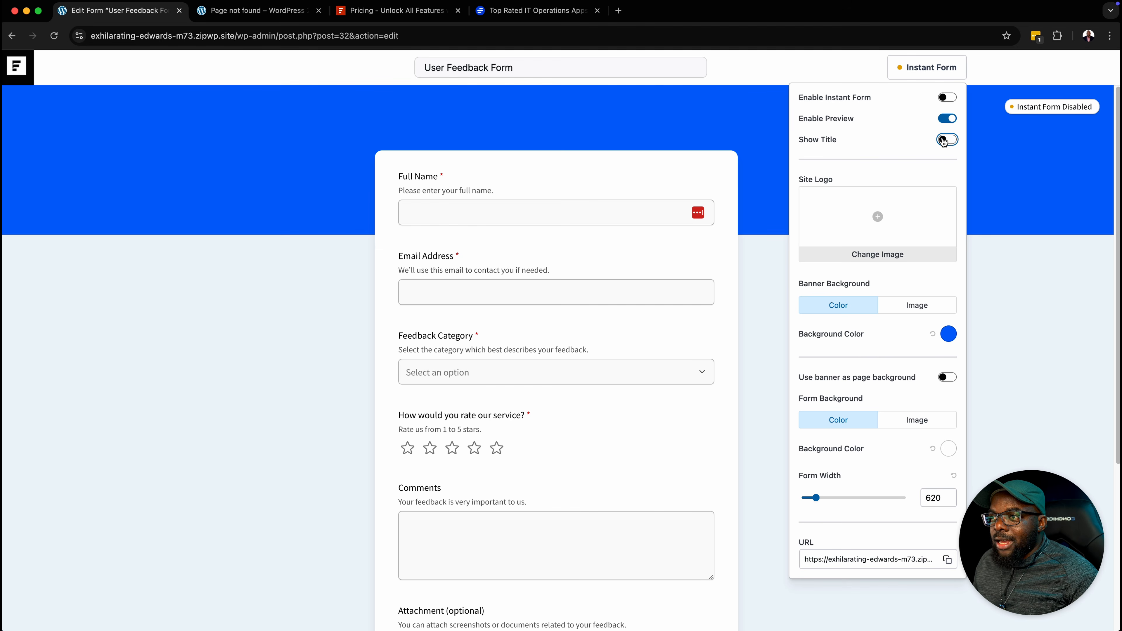
{"action": "left_click", "coordinate": [944, 140]}
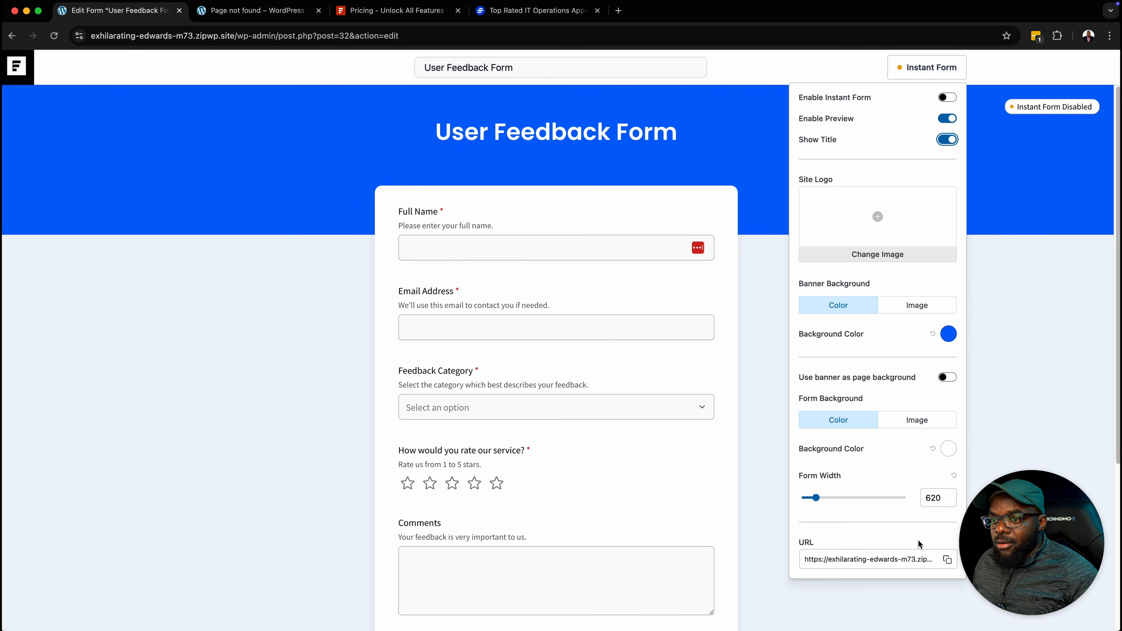
- Turn off the Instant Form preview and publish the User Feedback Form
{"action": "left_click", "coordinate": [945, 120]}
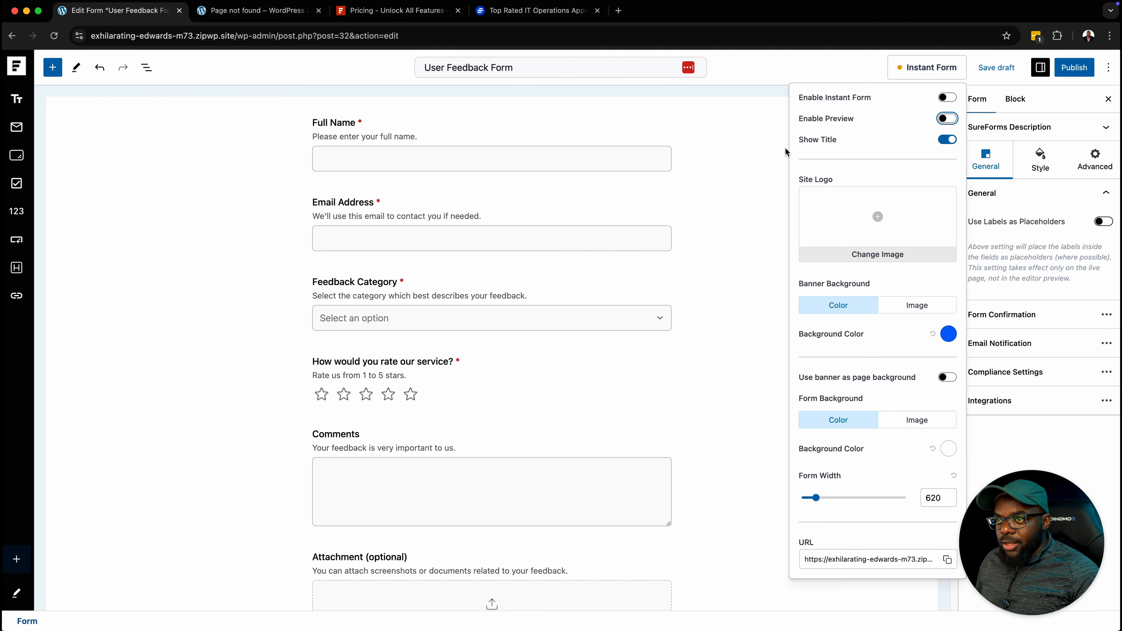
{"action": "left_click", "coordinate": [738, 157]}
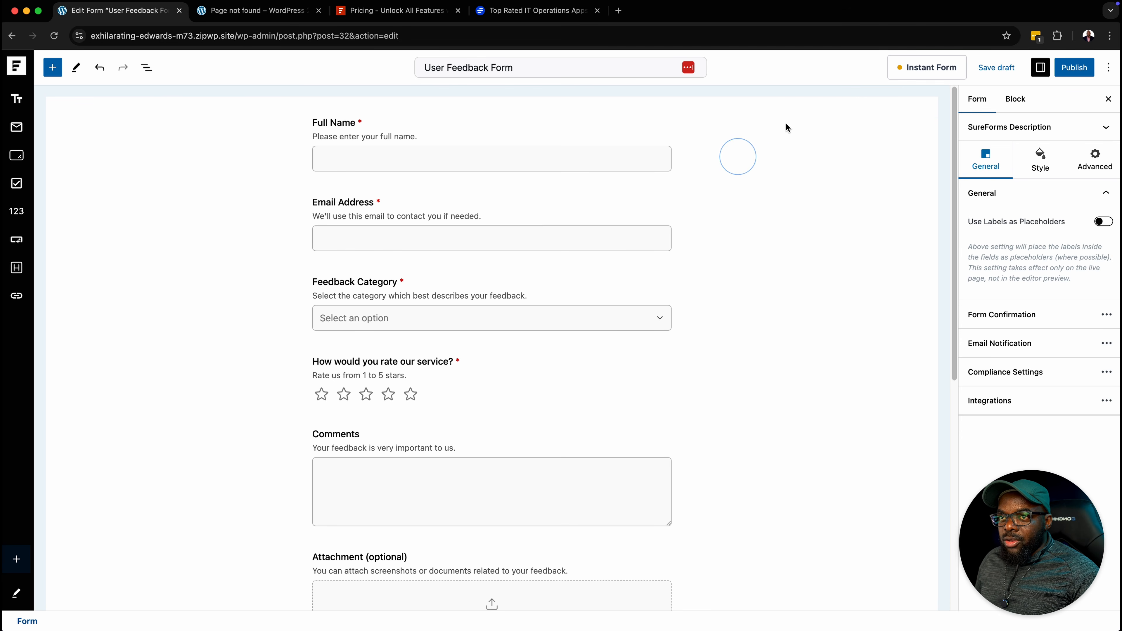
{"action": "left_click", "coordinate": [1077, 69]}
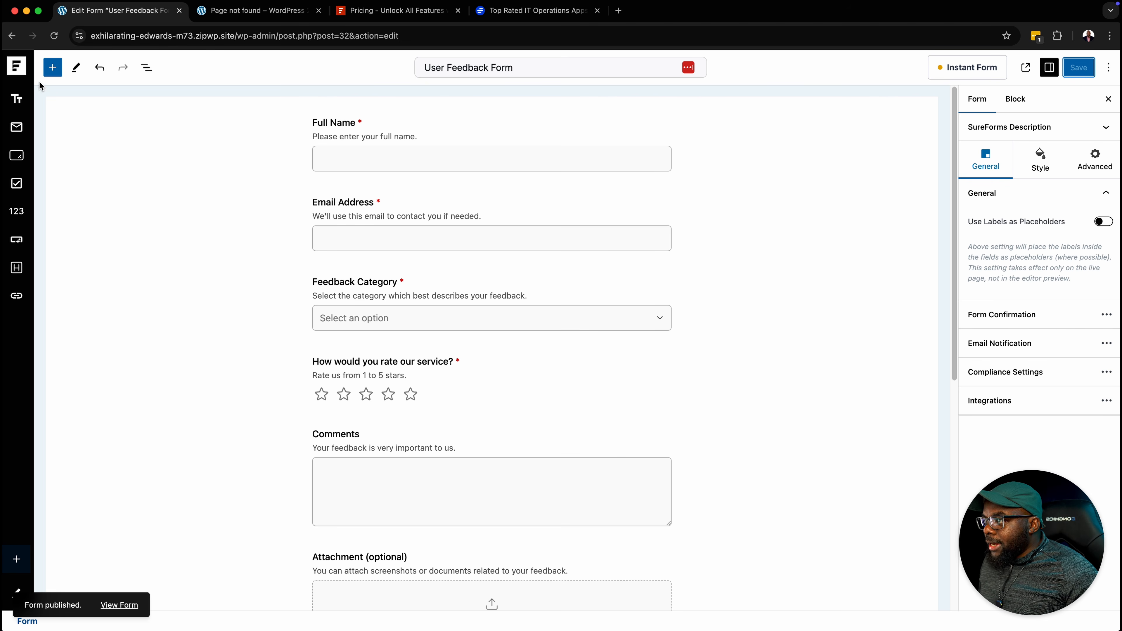
- Generate a new form with AI from the prompt "create a form that collects information from my web design team."
{"action": "left_click", "coordinate": [17, 67]}
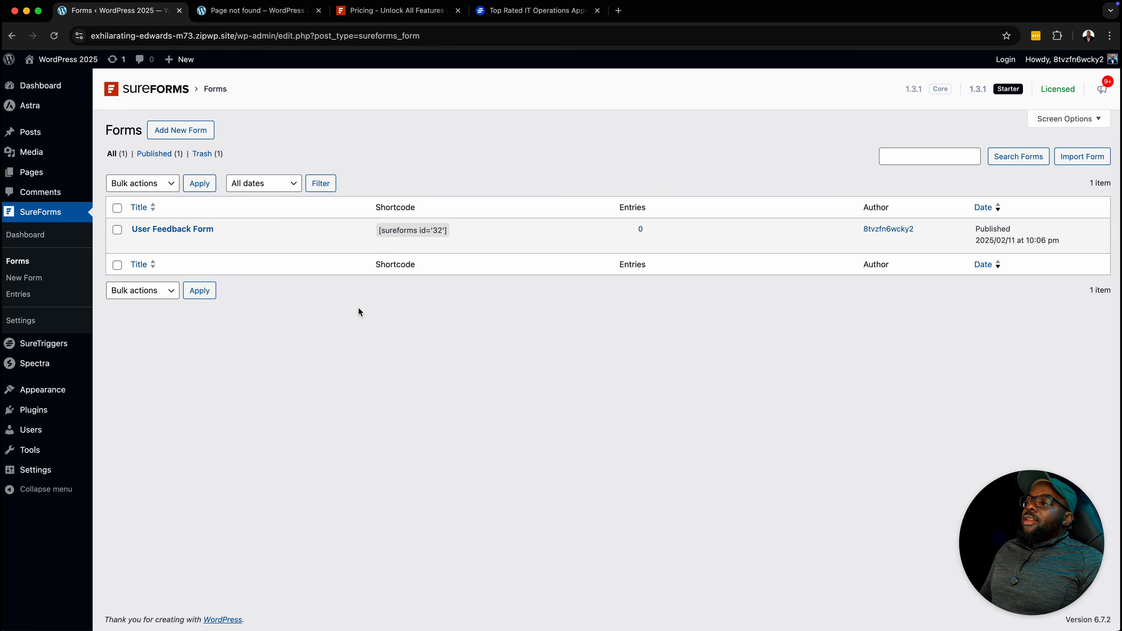
{"action": "left_click", "coordinate": [194, 133]}
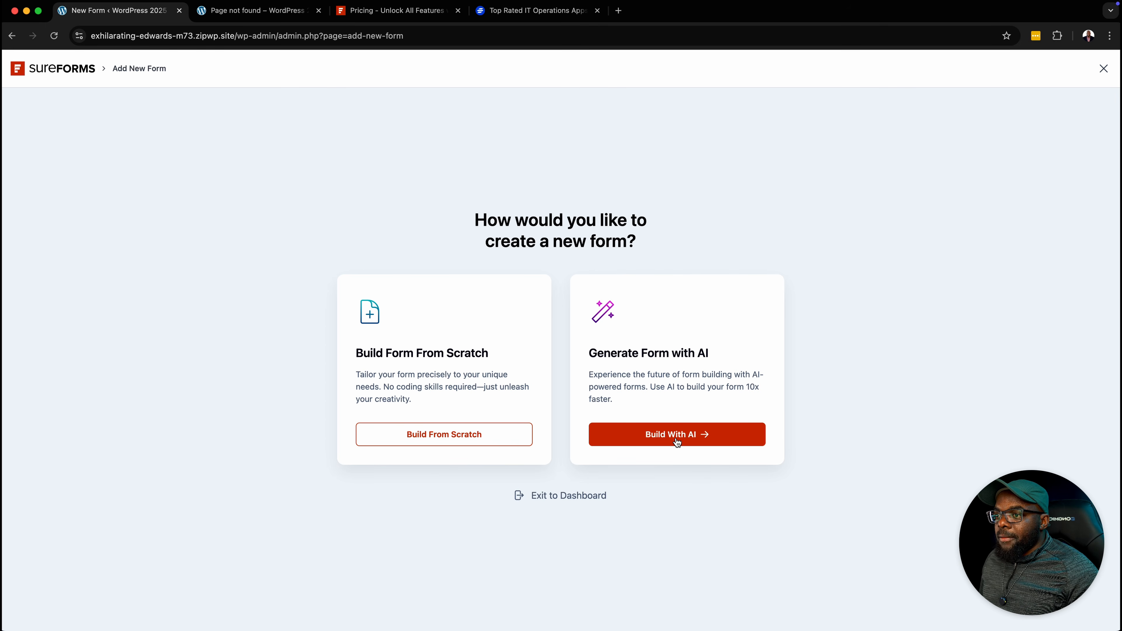
{"action": "left_click", "coordinate": [674, 438]}
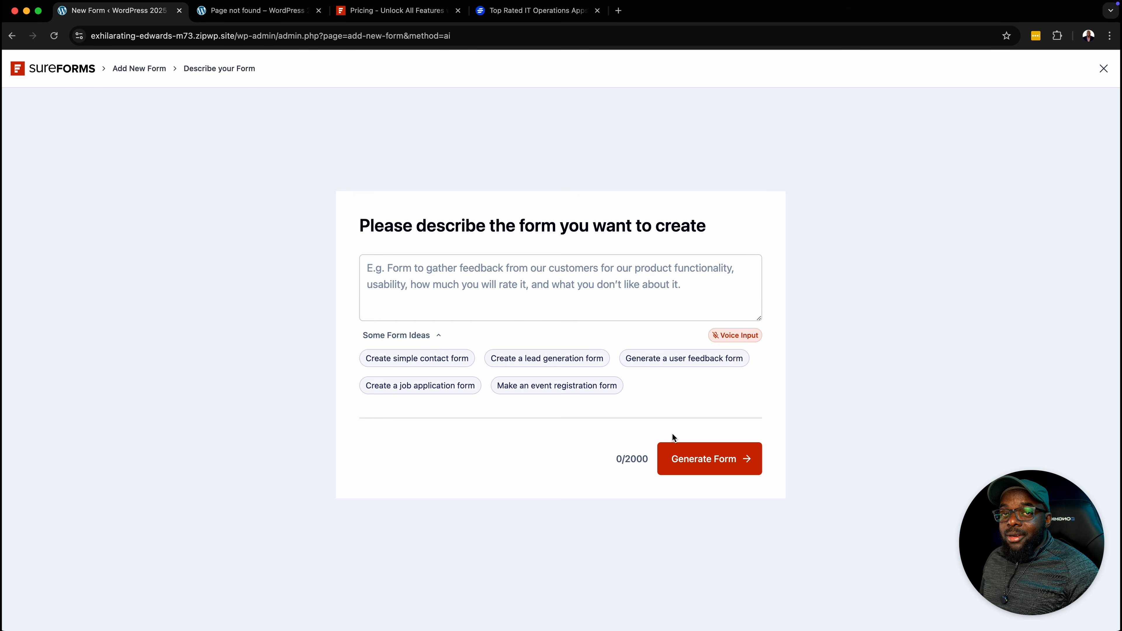
{"action": "left_click", "coordinate": [576, 275]}
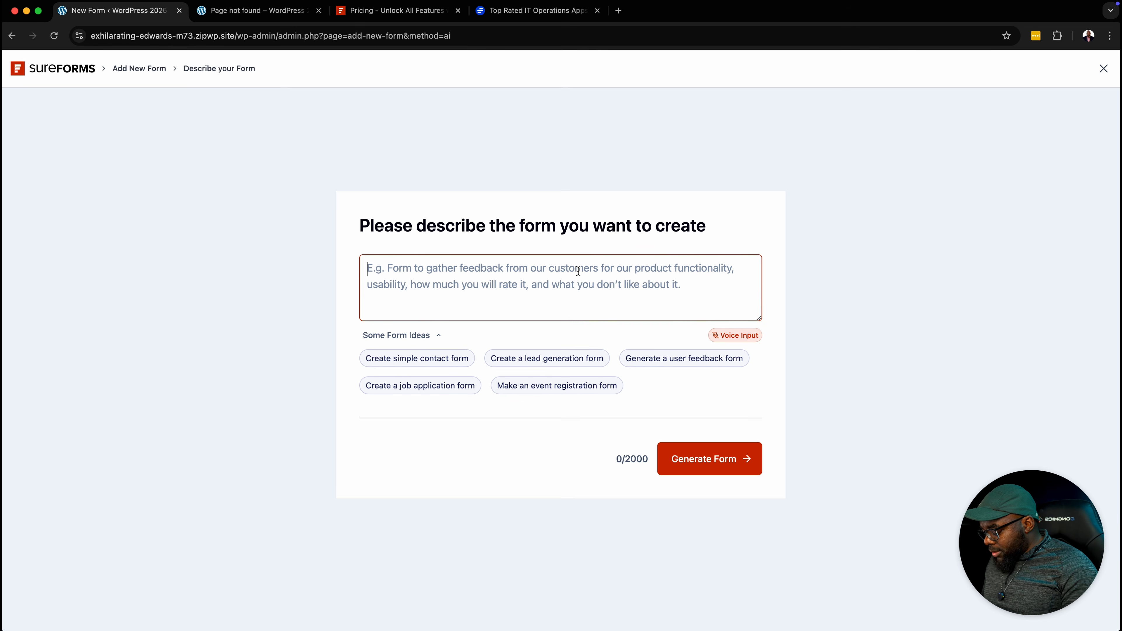
{"action": "type", "text": "create a f"}
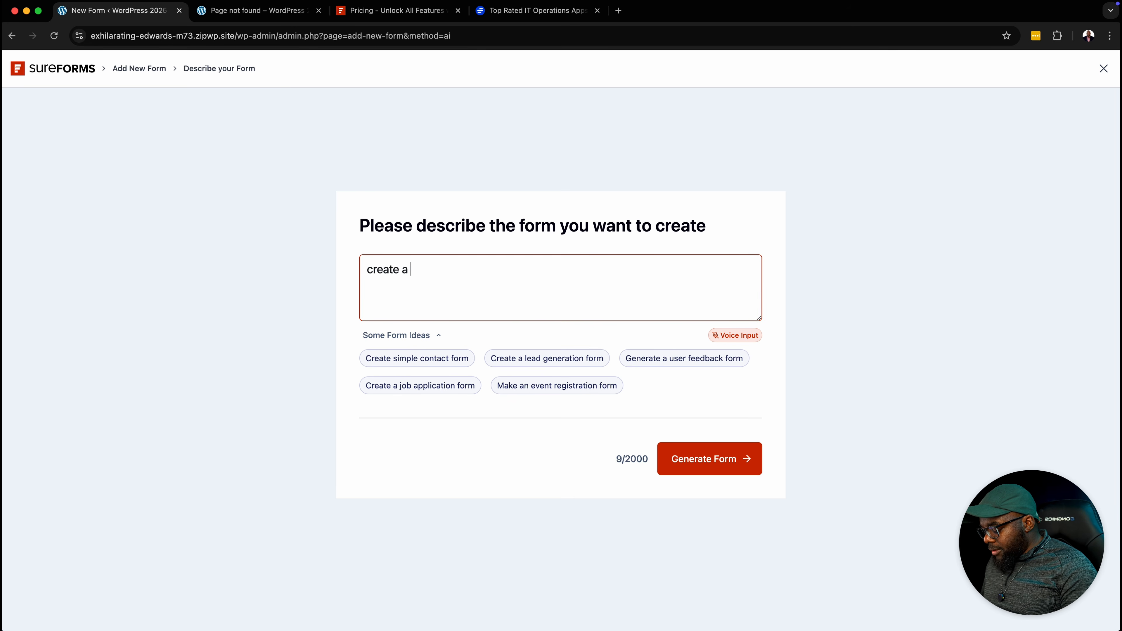
{"action": "type", "text": "orm that co"}
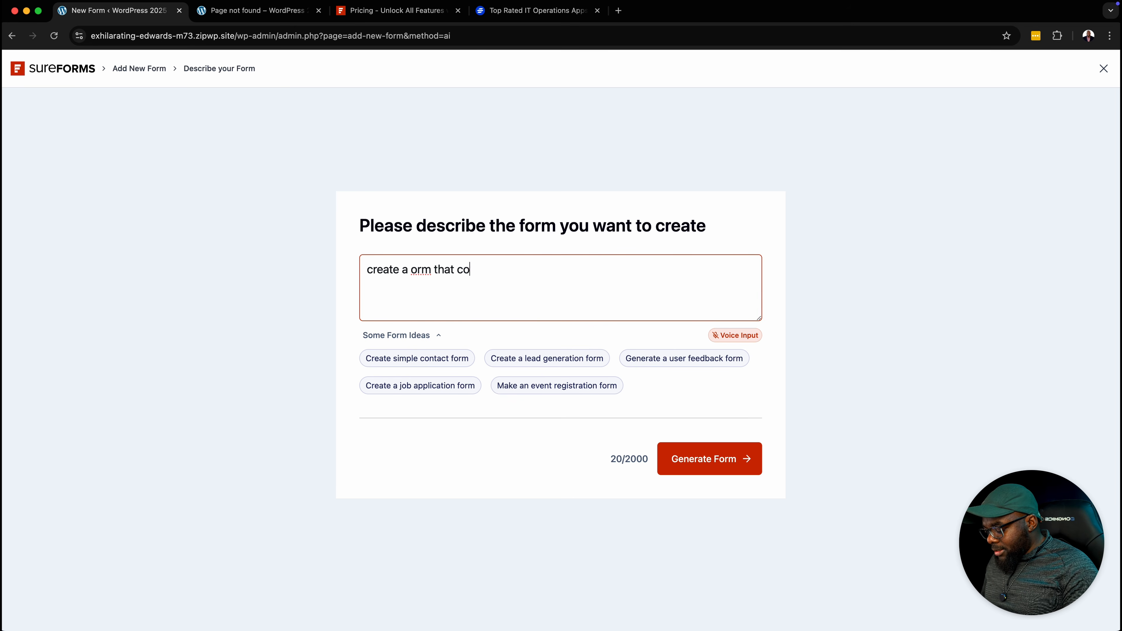
{"action": "type", "text": "llects "}
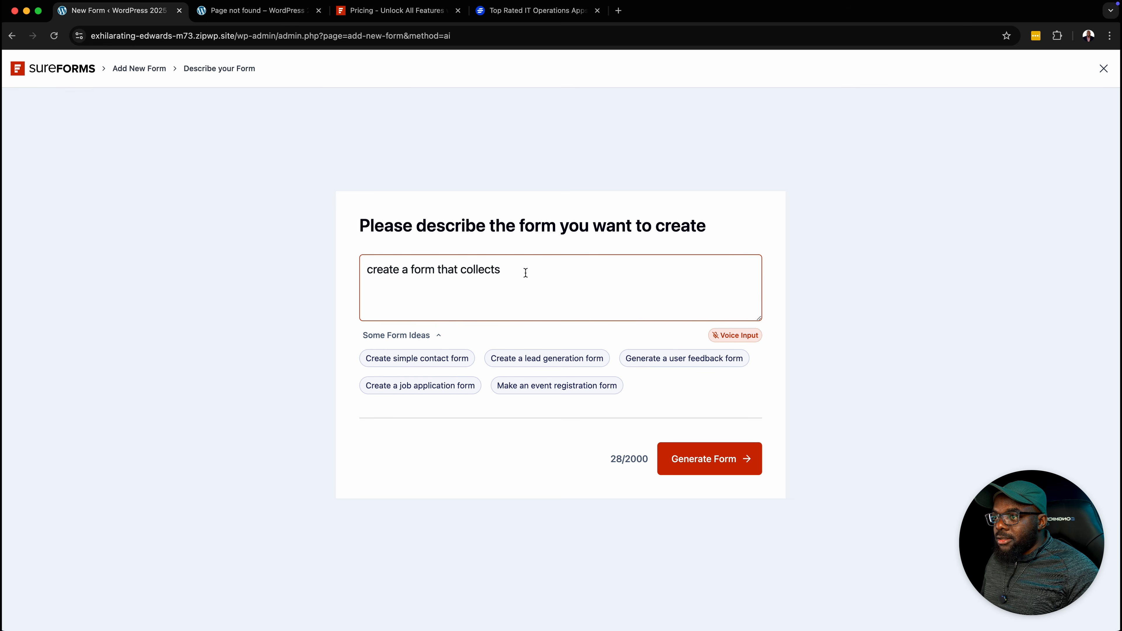
{"action": "type", "text": "information"}
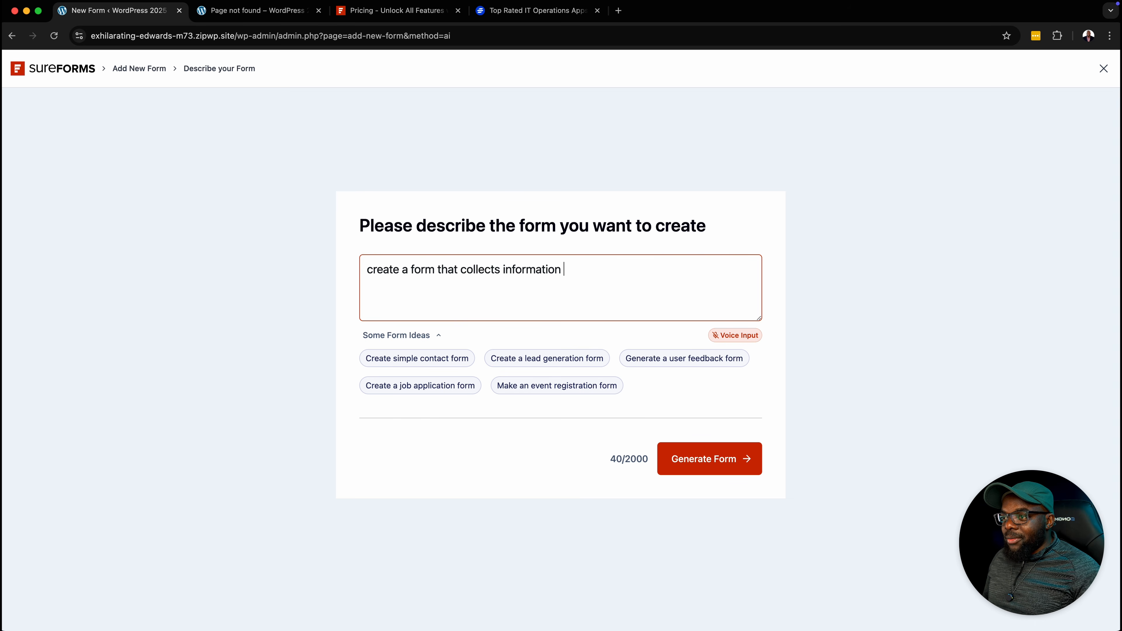
{"action": "type", "text": "from m"}
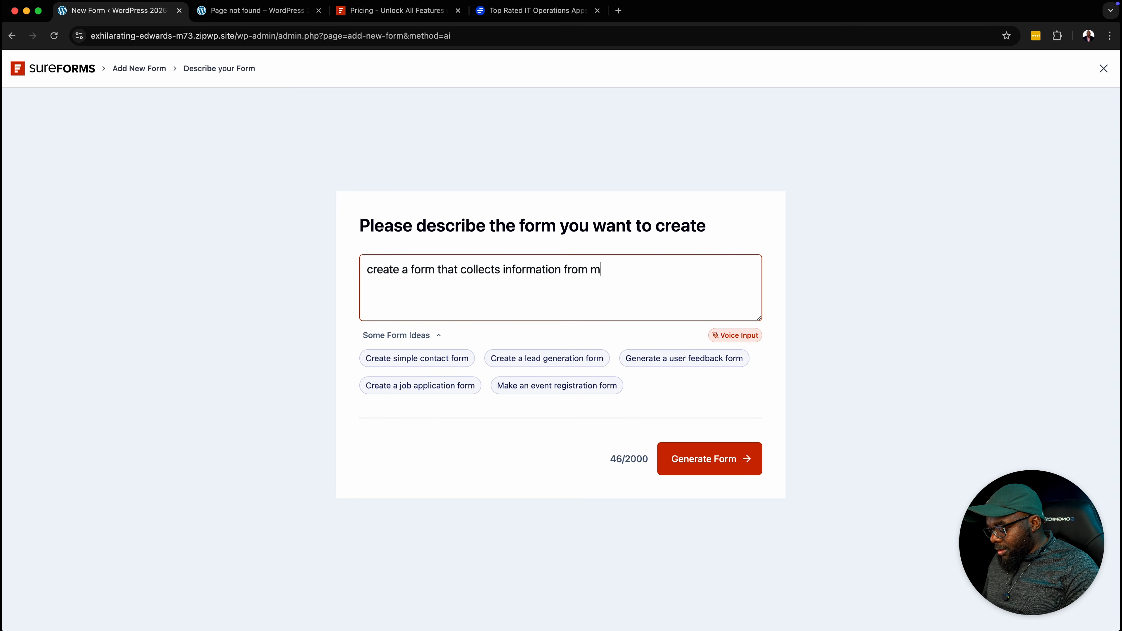
{"action": "type", "text": "y tennis tea"}
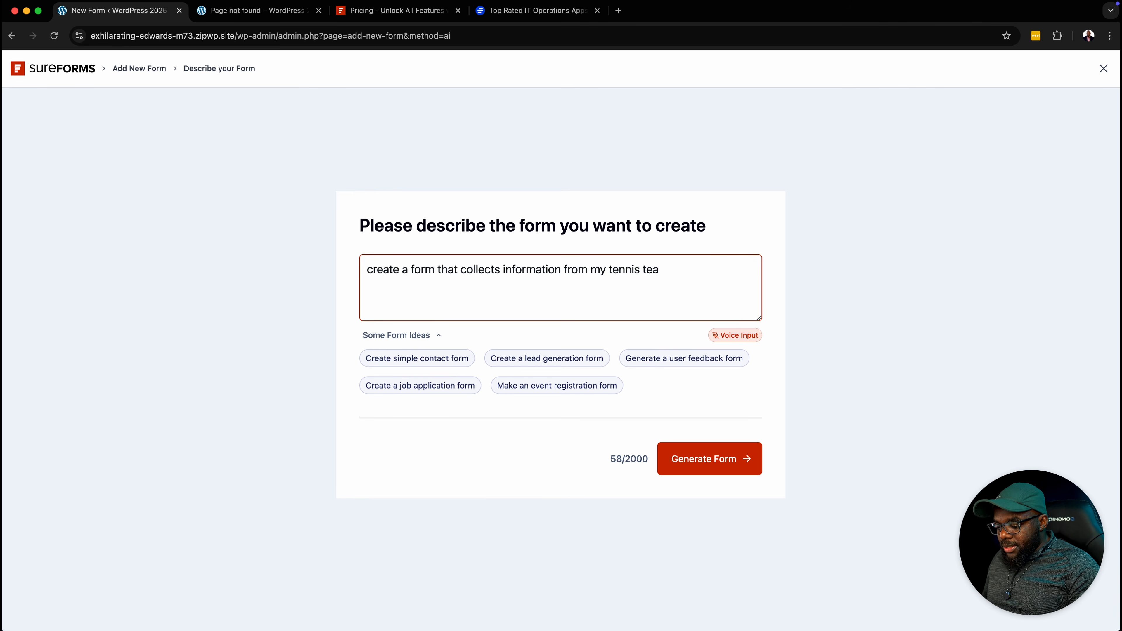
{"action": "key", "text": "BackSpace"}
{"action": "key", "text": "BackSpace"}
{"action": "key", "text": "BackSpace"}
{"action": "key", "text": "BackSpace"}
{"action": "key", "text": "BackSpace"}
{"action": "key", "text": "BackSpace"}
{"action": "key", "text": "BackSpace"}
{"action": "key", "text": "BackSpace"}
{"action": "key", "text": "BackSpace"}
{"action": "key", "text": "BackSpace"}
{"action": "type", "text": "web design team."}
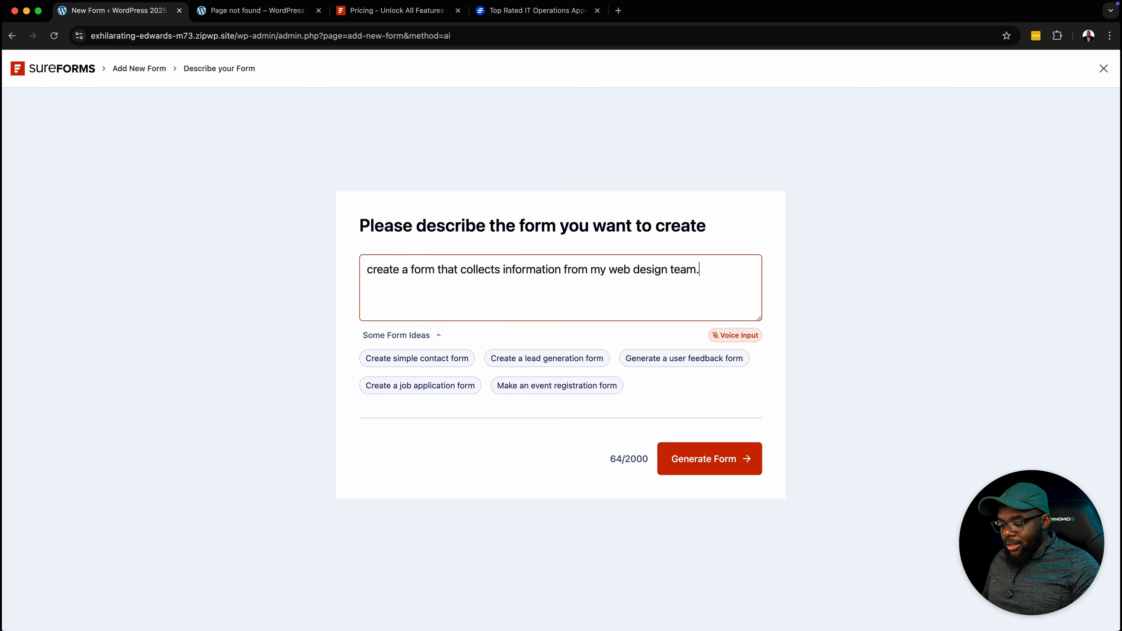
{"action": "left_click", "coordinate": [684, 461]}
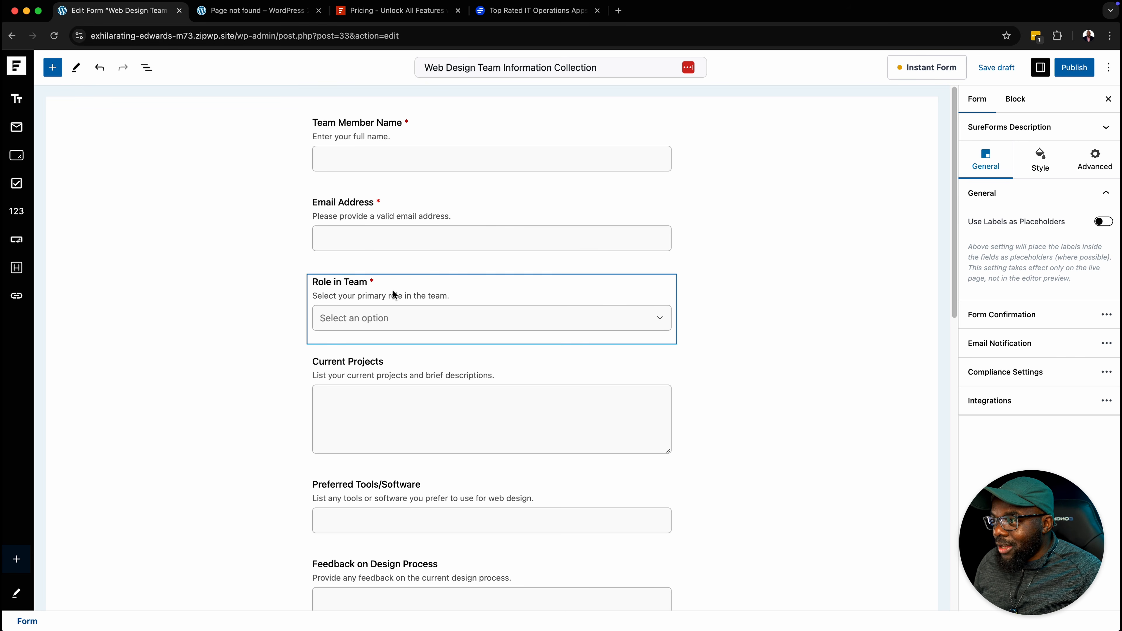
- Review the generated form's fields, including the settings of the Role in Team dropdown and the Preferred Tools/Software text field
{"action": "left_click", "coordinate": [531, 287]}
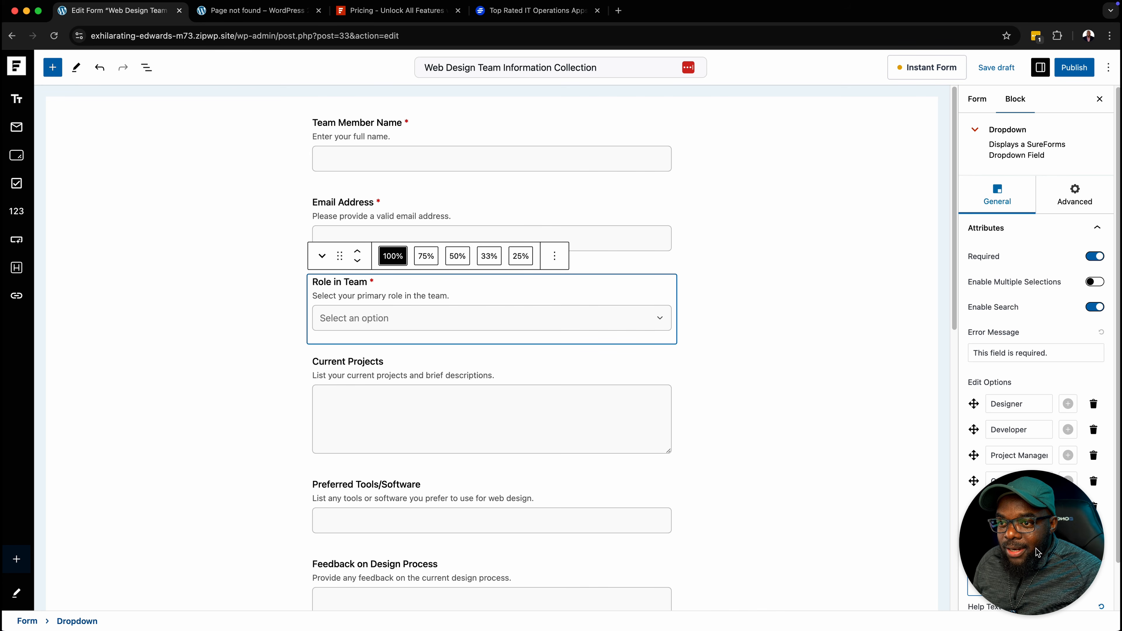
{"action": "left_click_drag", "start_coordinate": [1037, 550], "coordinate": [841, 533]}
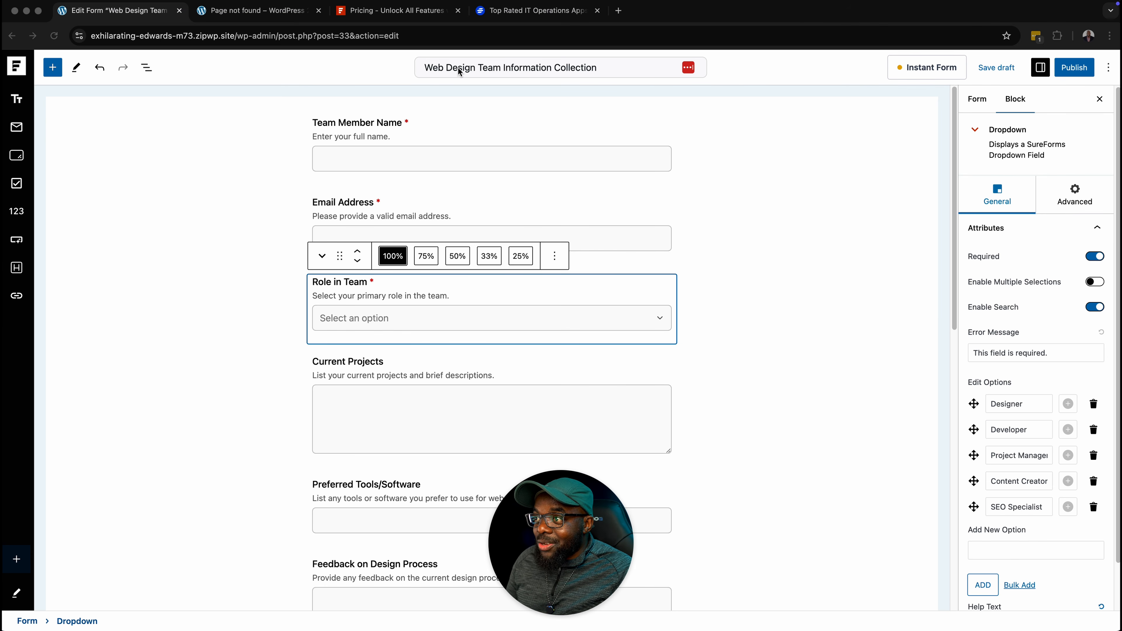
{"action": "scroll", "coordinate": [574, 345], "scroll_direction": "down", "scroll_amount": 4}
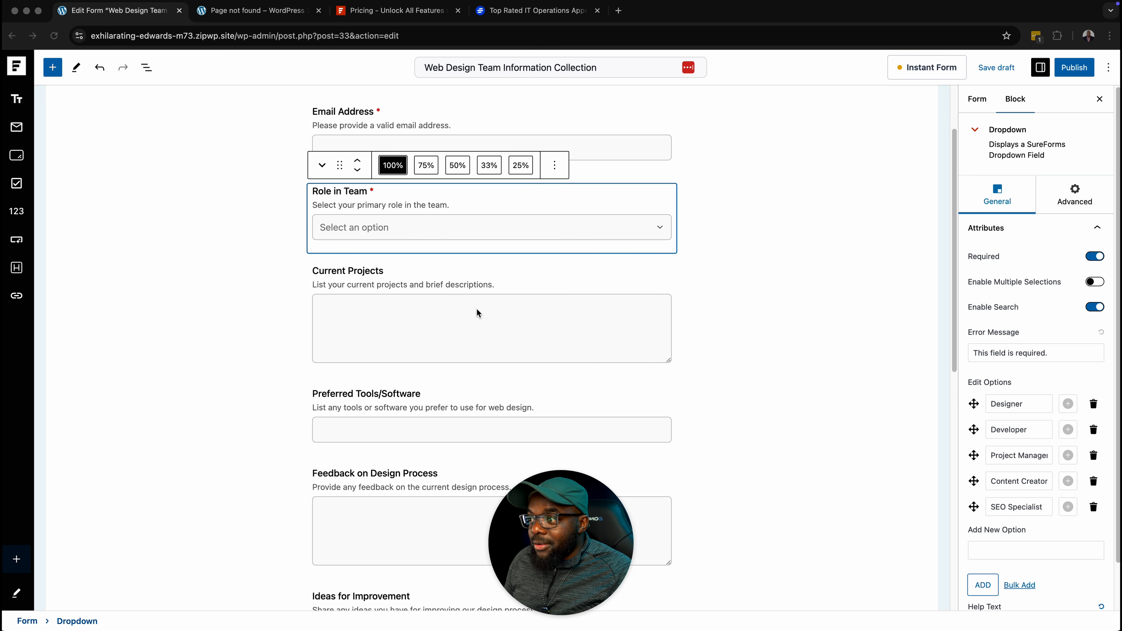
{"action": "scroll", "coordinate": [478, 311], "scroll_direction": "down", "scroll_amount": 2}
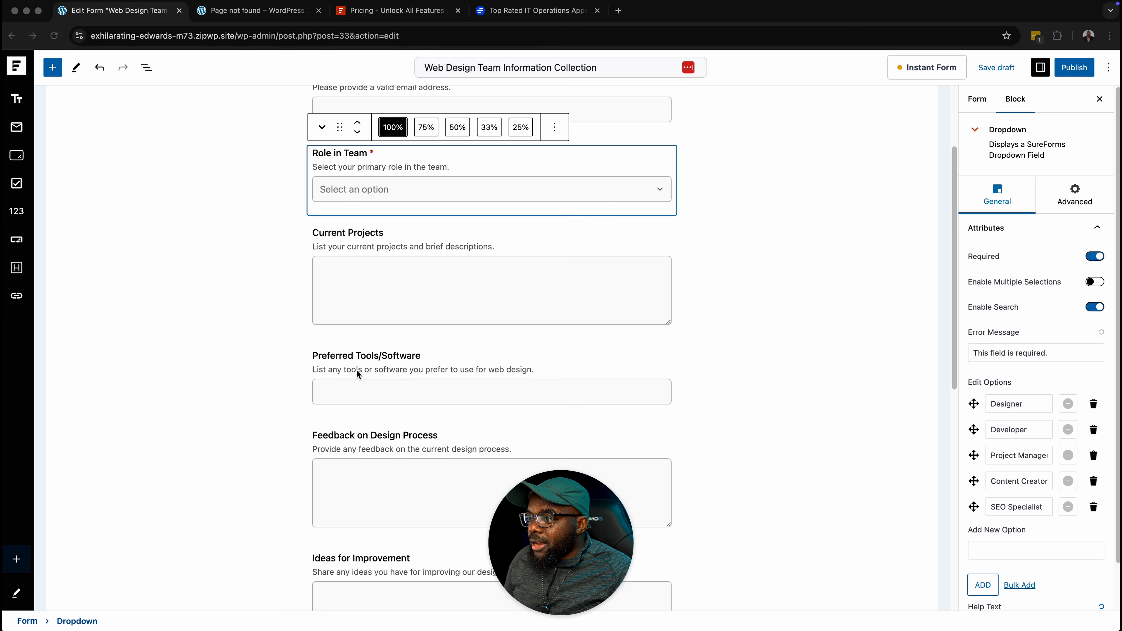
{"action": "scroll", "coordinate": [457, 367], "scroll_direction": "down", "scroll_amount": 1}
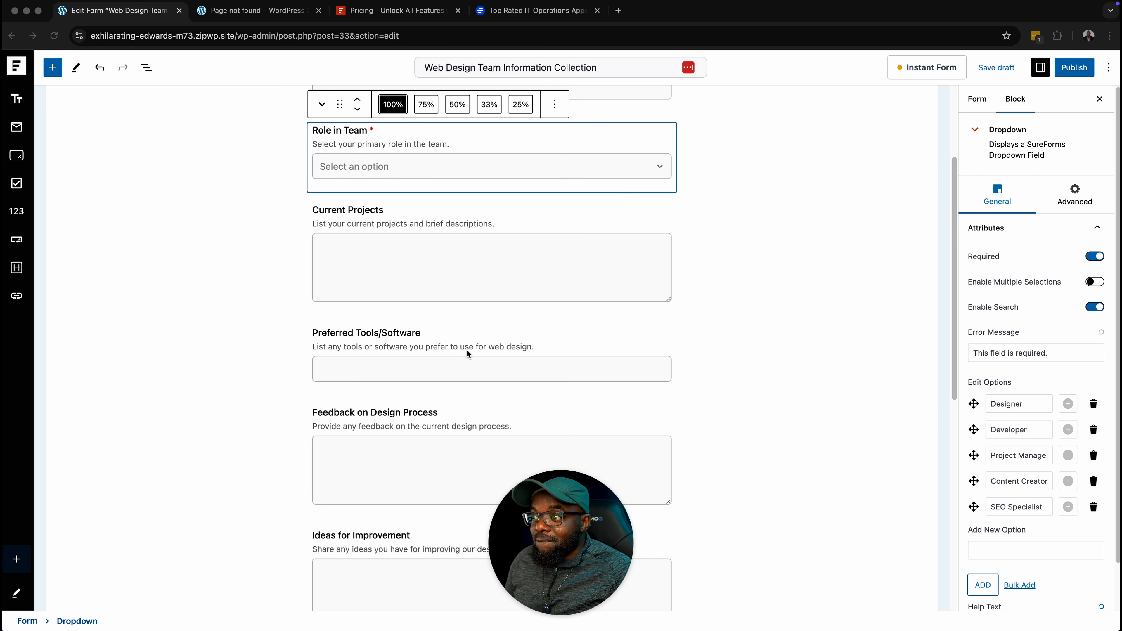
{"action": "left_click", "coordinate": [467, 352]}
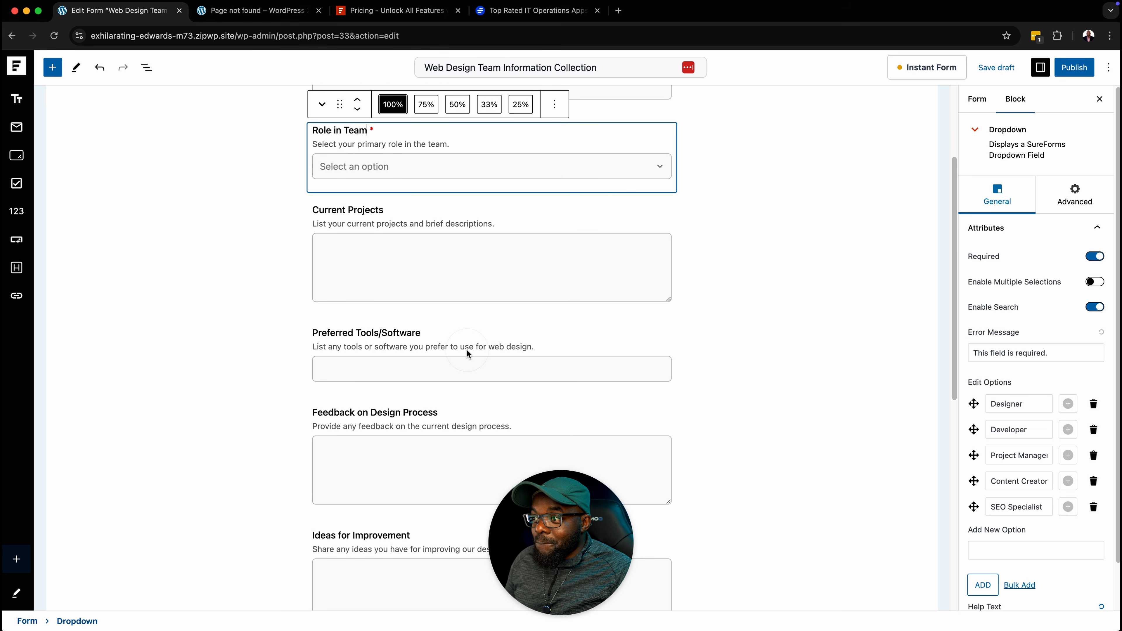
{"action": "left_click", "coordinate": [576, 349]}
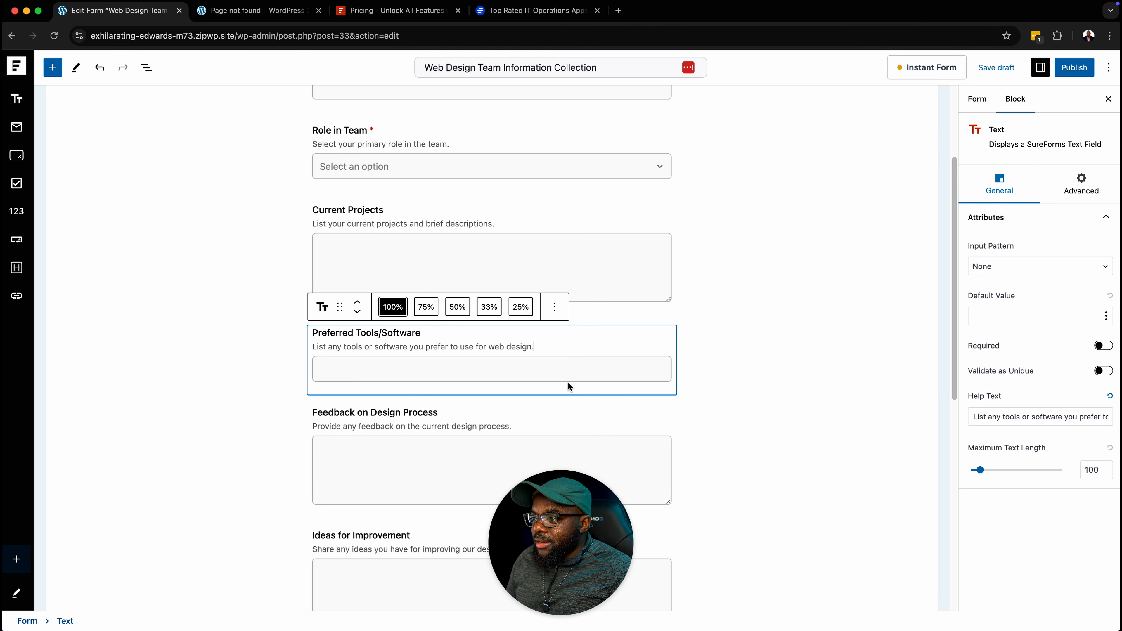
- Examine the Feedback on Design Process textarea settings and the remaining fields through Upload Portfolio
{"action": "scroll", "coordinate": [568, 381], "scroll_direction": "down", "scroll_amount": 2}
{"action": "left_click", "coordinate": [551, 388]}
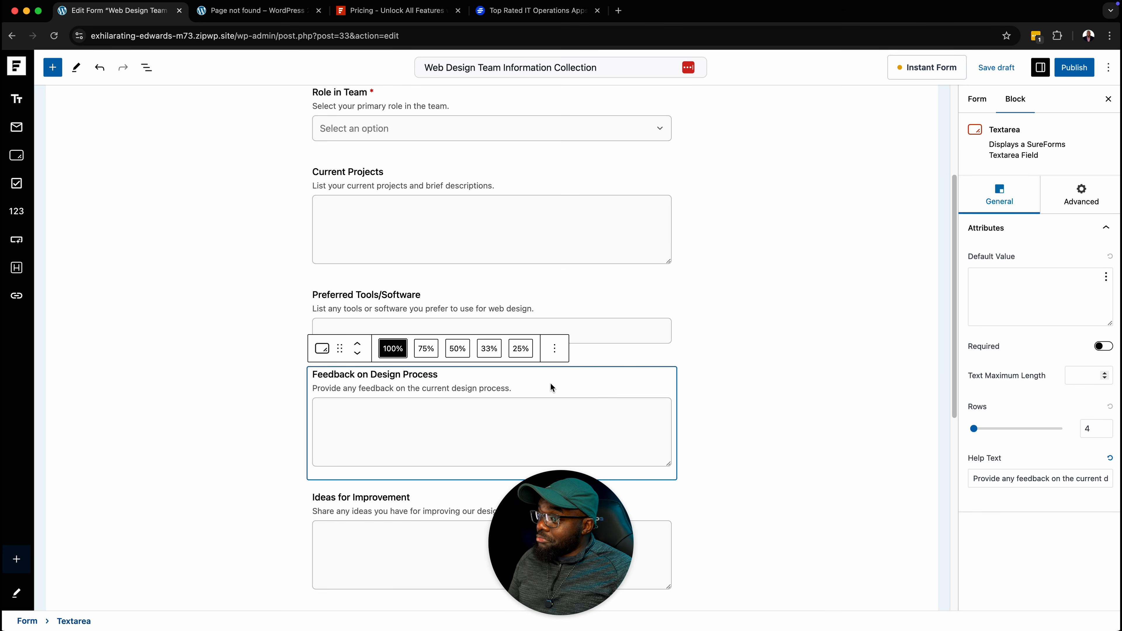
{"action": "scroll", "coordinate": [551, 388], "scroll_direction": "down", "scroll_amount": 5}
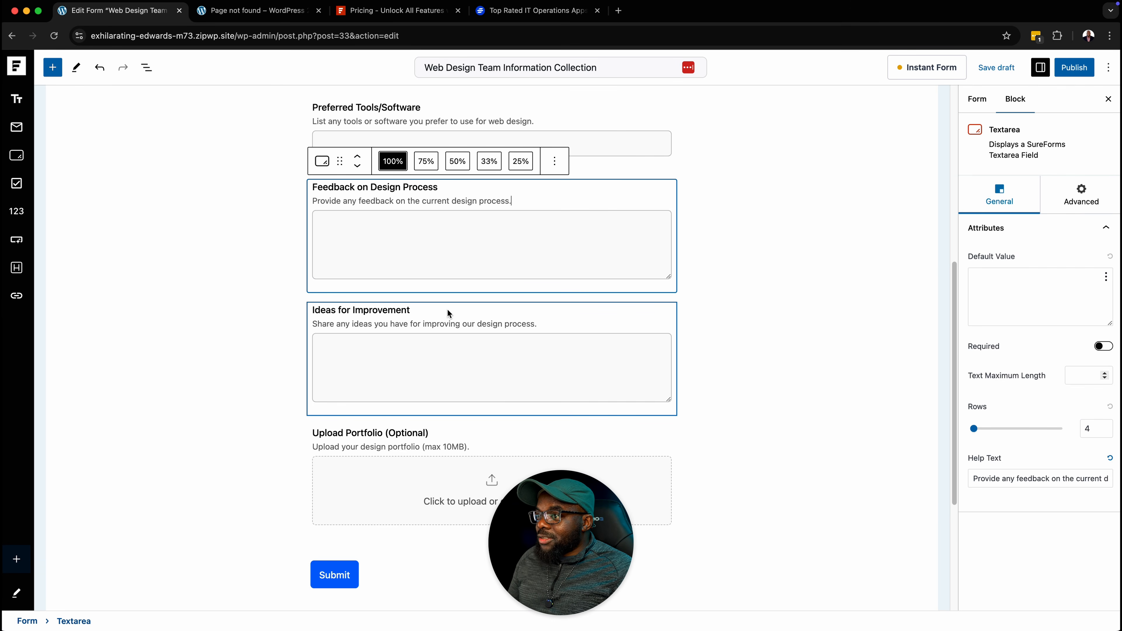
{"action": "scroll", "coordinate": [470, 428], "scroll_direction": "up", "scroll_amount": 1}
{"action": "scroll", "coordinate": [471, 429], "scroll_direction": "up", "scroll_amount": 3}
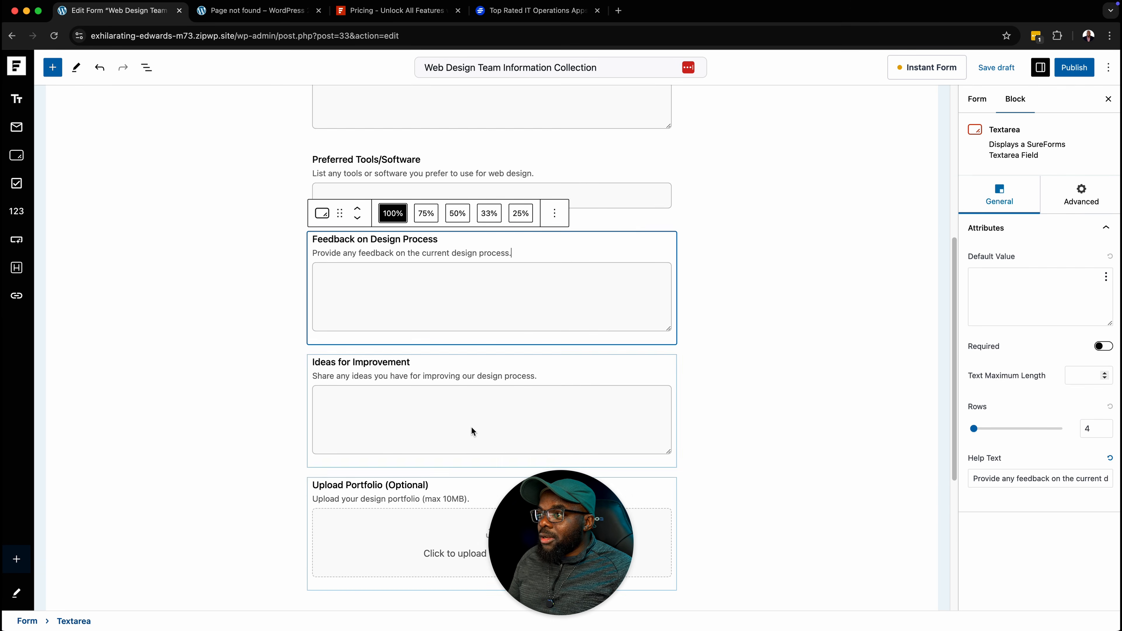
- Insert a Checkbox field directly below the Preferred Tools/Software field
{"action": "left_click", "coordinate": [502, 212]}
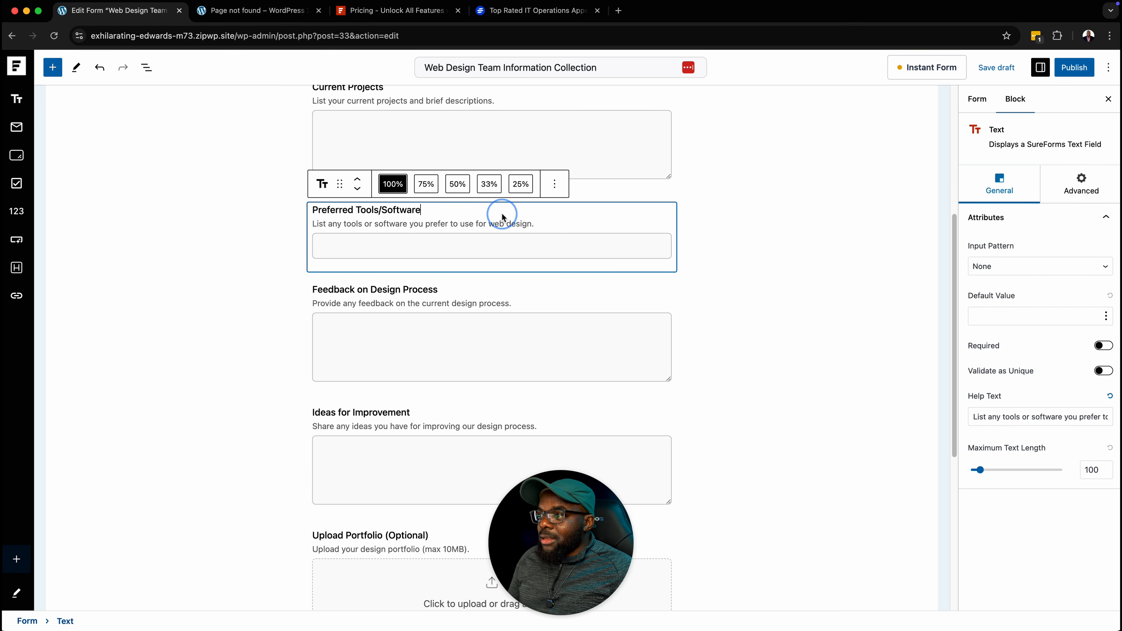
{"action": "scroll", "coordinate": [674, 331], "scroll_direction": "up", "scroll_amount": 1}
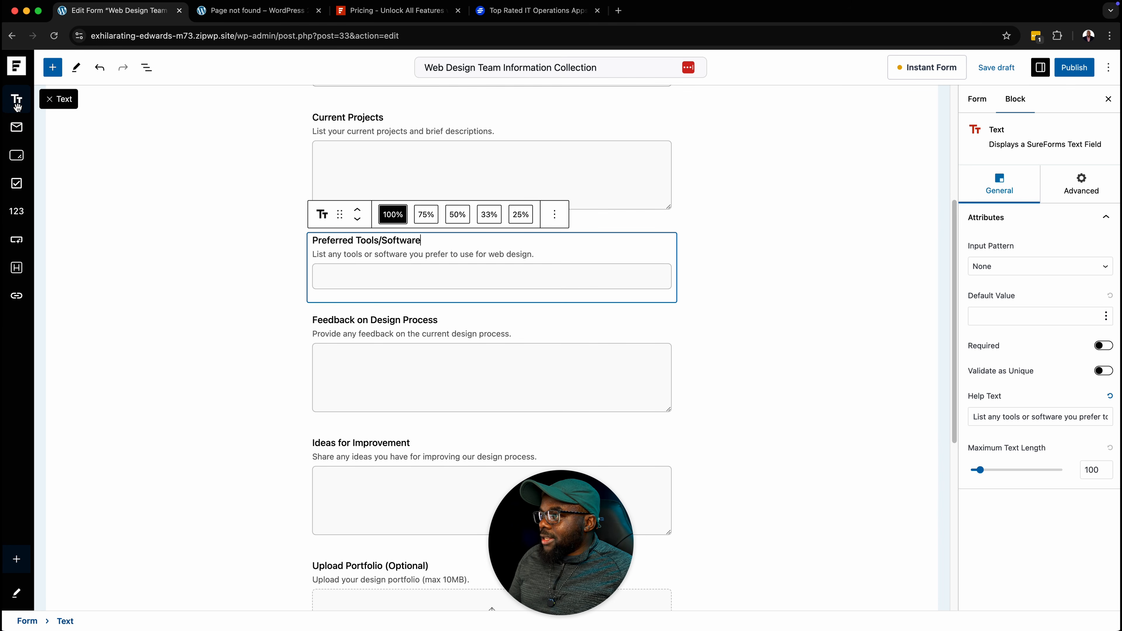
{"action": "left_click", "coordinate": [52, 68]}
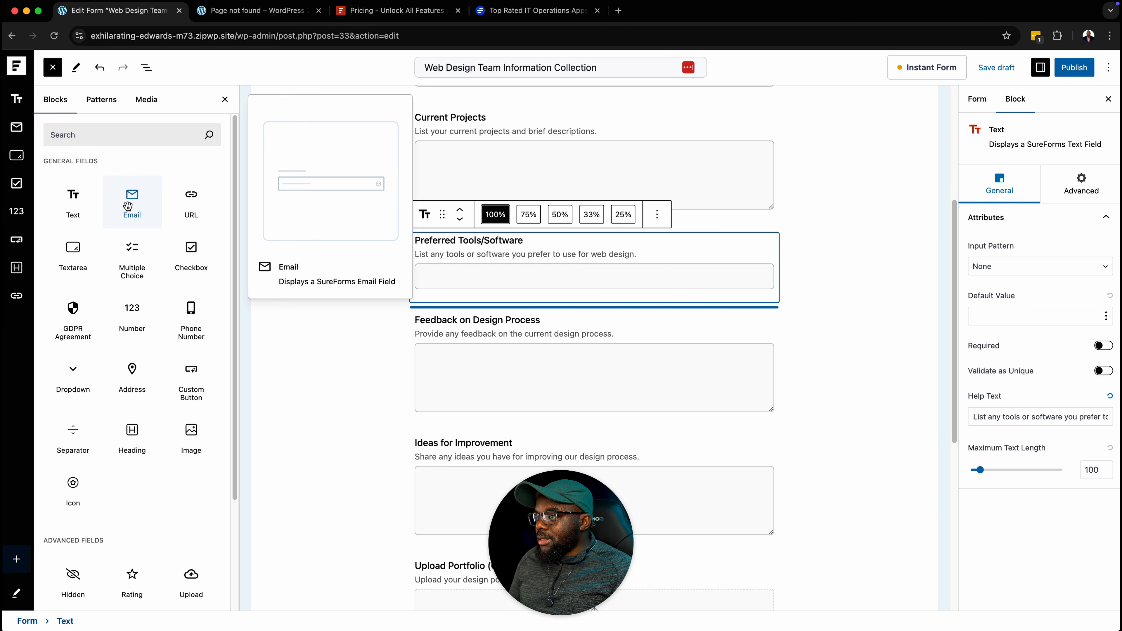
{"action": "left_click", "coordinate": [203, 248]}
{"action": "left_click", "coordinate": [681, 328]}
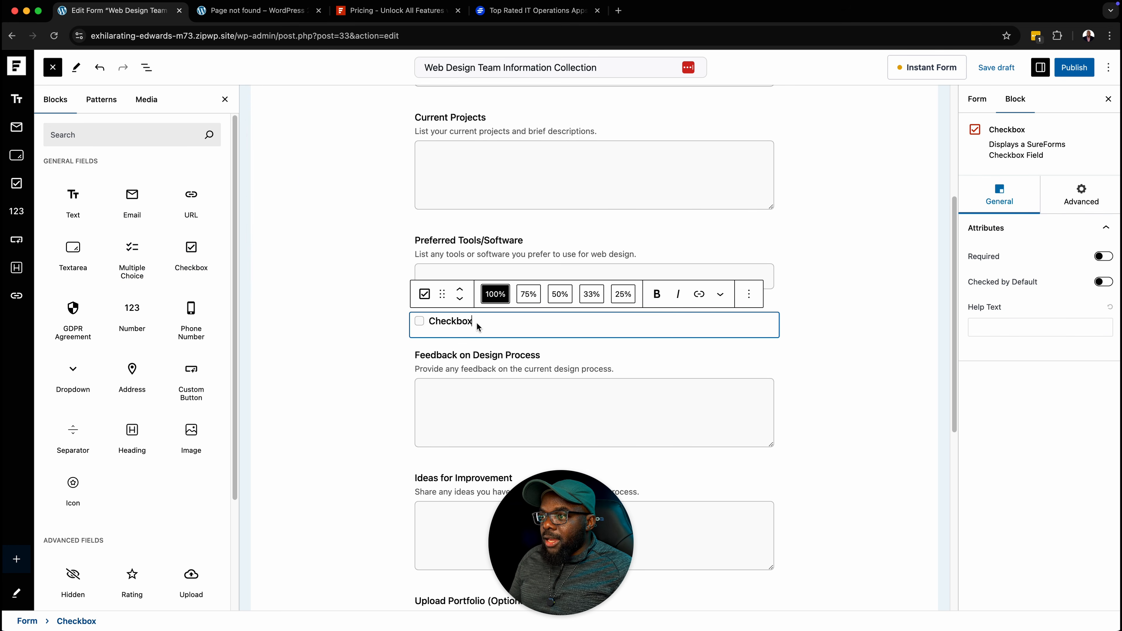
- Replace the new checkbox's default label with "Photoshop"
{"action": "key", "text": "BackSpace"}
{"action": "key", "text": "BackSpace"}
{"action": "key", "text": "BackSpace"}
{"action": "key", "text": "BackSpace"}
{"action": "key", "text": "BackSpace"}
{"action": "key", "text": "BackSpace"}
{"action": "key", "text": "BackSpace"}
{"action": "key", "text": "BackSpace"}
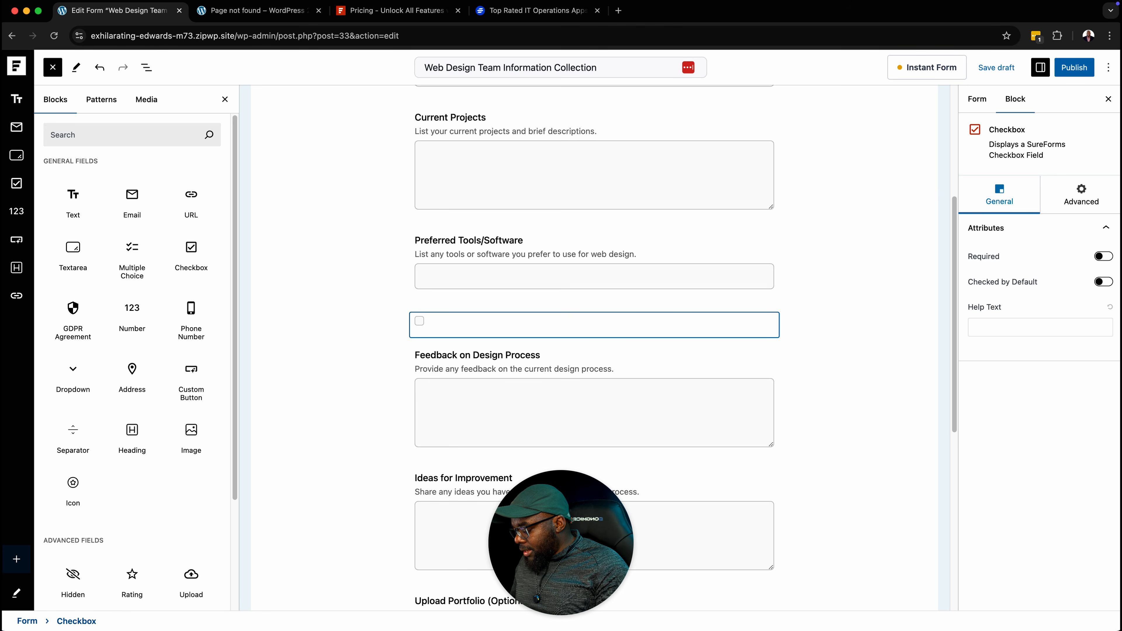
{"action": "type", "text": "Photo"}
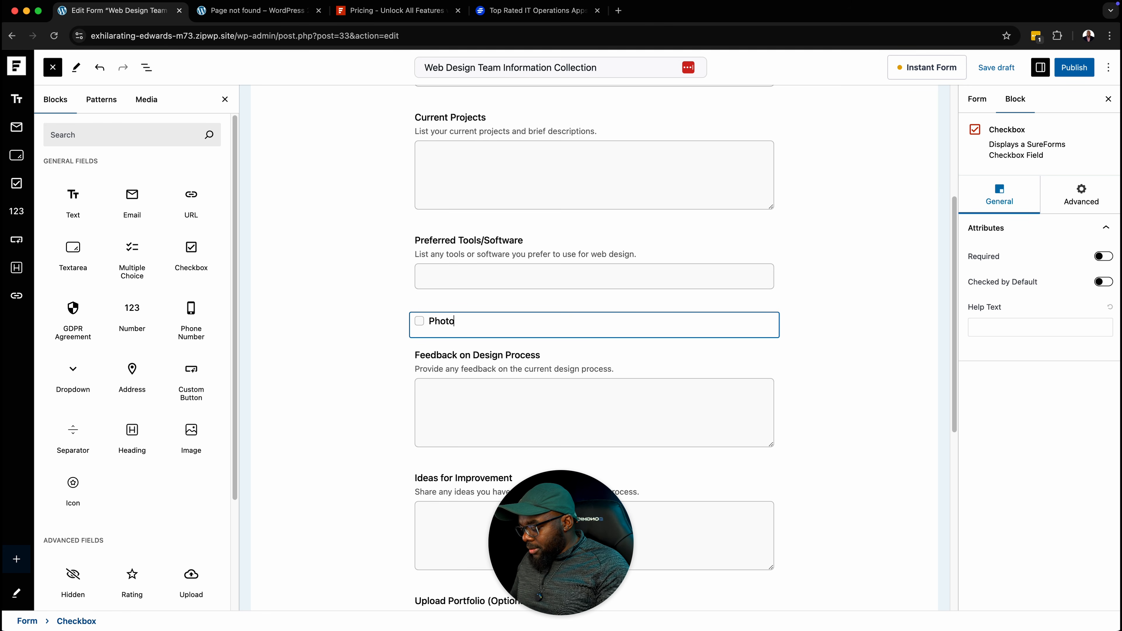
{"action": "type", "text": "shop"}
- Duplicate the Photoshop checkbox and label the copy "WordPress"
{"action": "left_click", "coordinate": [749, 293]}
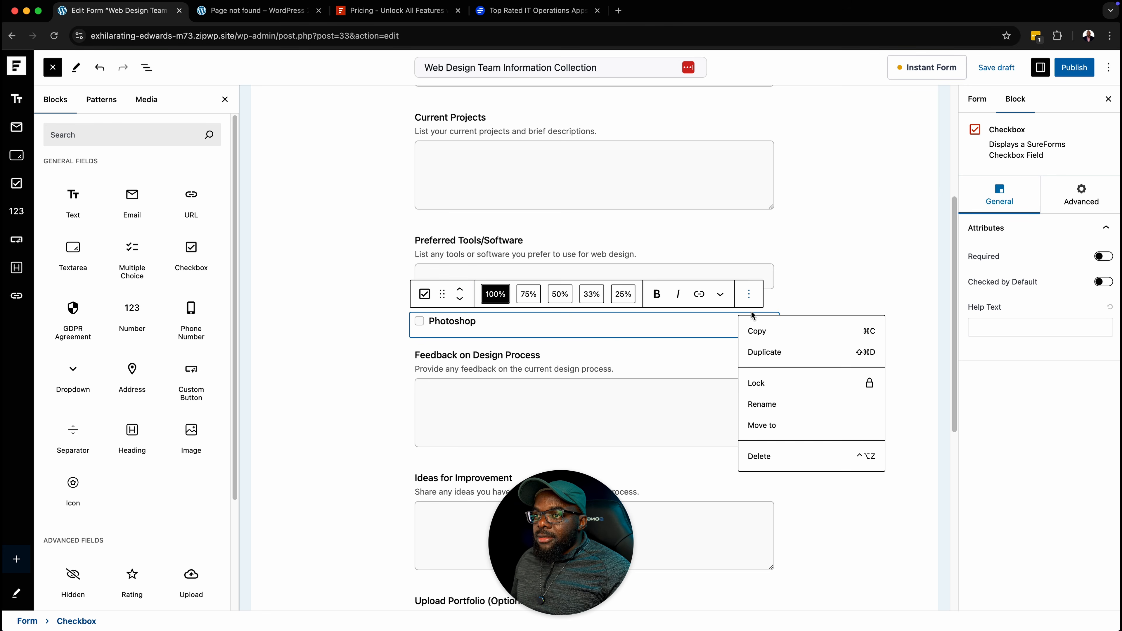
{"action": "left_click", "coordinate": [779, 351]}
{"action": "type", "text": "Wor"}
{"action": "type", "text": "dPress"}
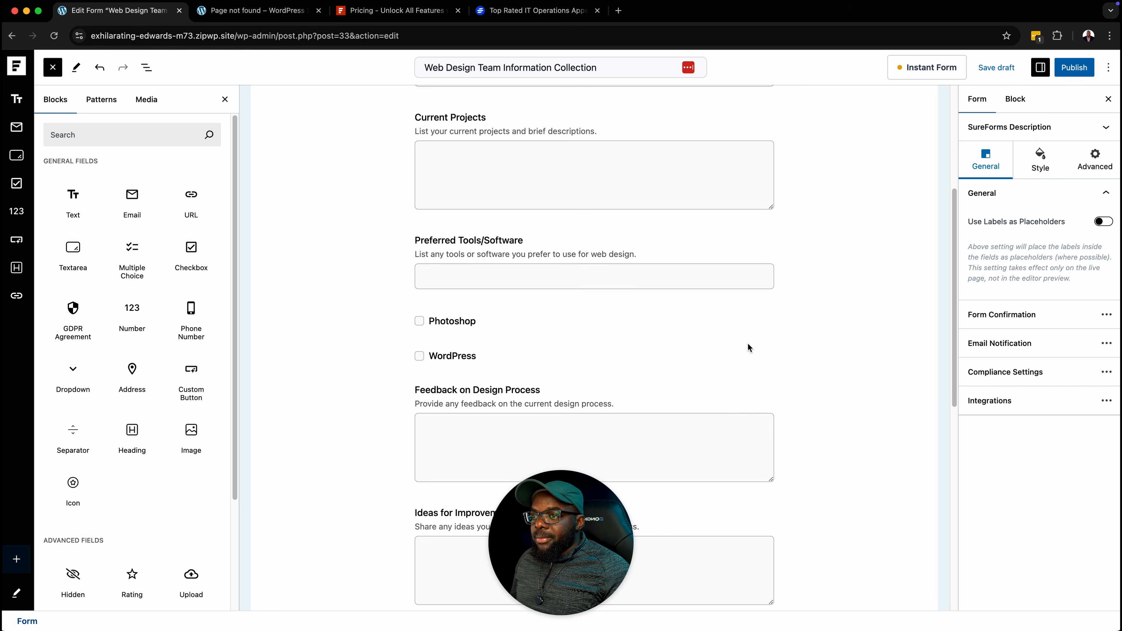
- Duplicate the WordPress checkbox and relabel the copy "Figma"
{"action": "left_click", "coordinate": [739, 355]}
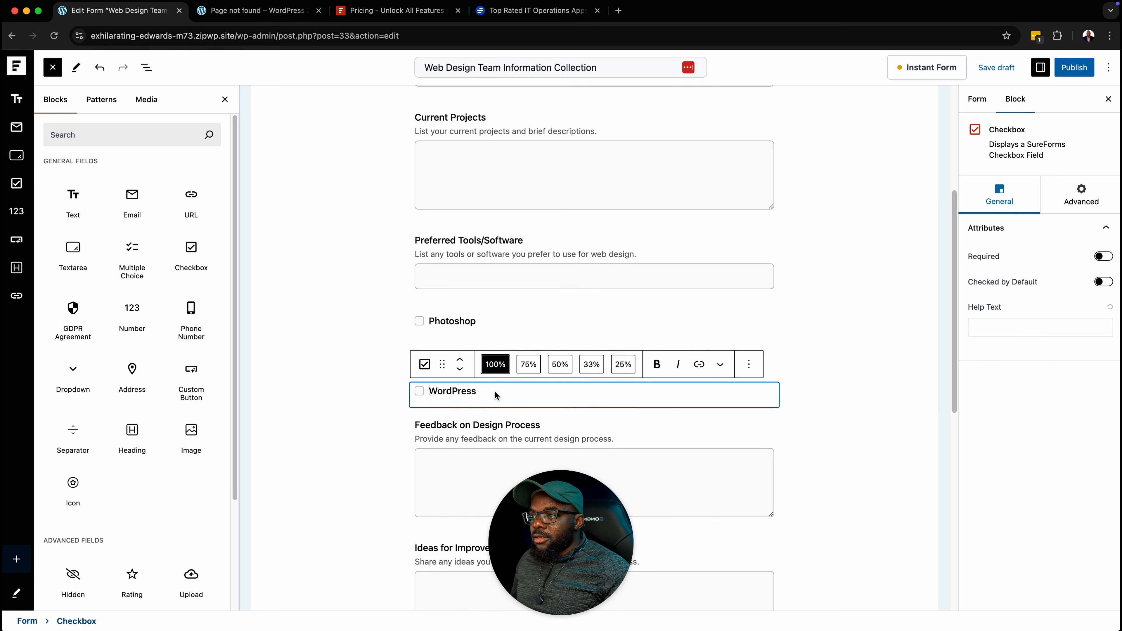
{"action": "left_click", "coordinate": [495, 392]}
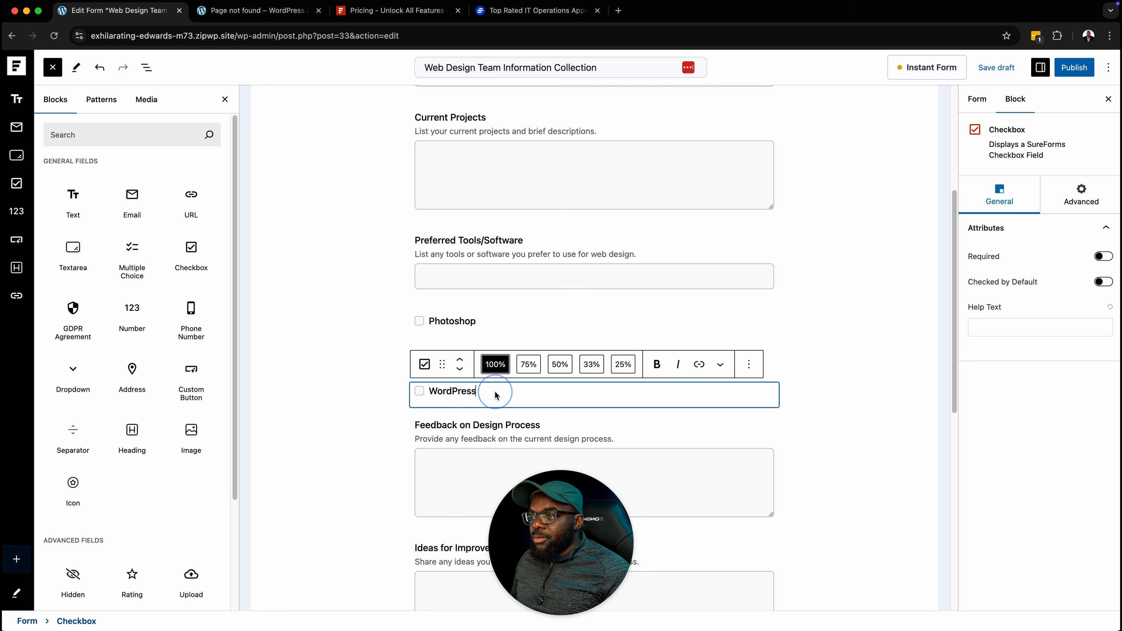
{"action": "key", "text": "BackSpace"}
{"action": "key", "text": "BackSpace"}
{"action": "key", "text": "BackSpace"}
{"action": "key", "text": "BackSpace"}
{"action": "key", "text": "BackSpace"}
{"action": "key", "text": "BackSpace"}
{"action": "key", "text": "BackSpace"}
{"action": "key", "text": "BackSpace"}
{"action": "key", "text": "BackSpace"}
{"action": "type", "text": "Figma"}
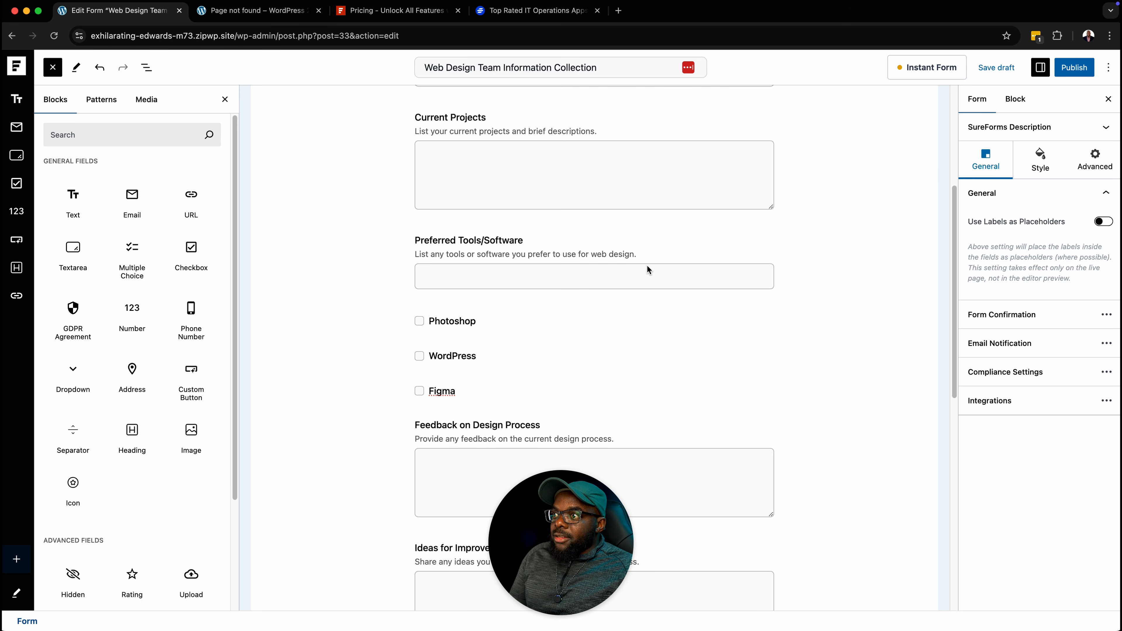
- Delete the Preferred Tools/Software text field above the three checkboxes
{"action": "left_click", "coordinate": [677, 252]}
{"action": "left_click", "coordinate": [658, 216]}
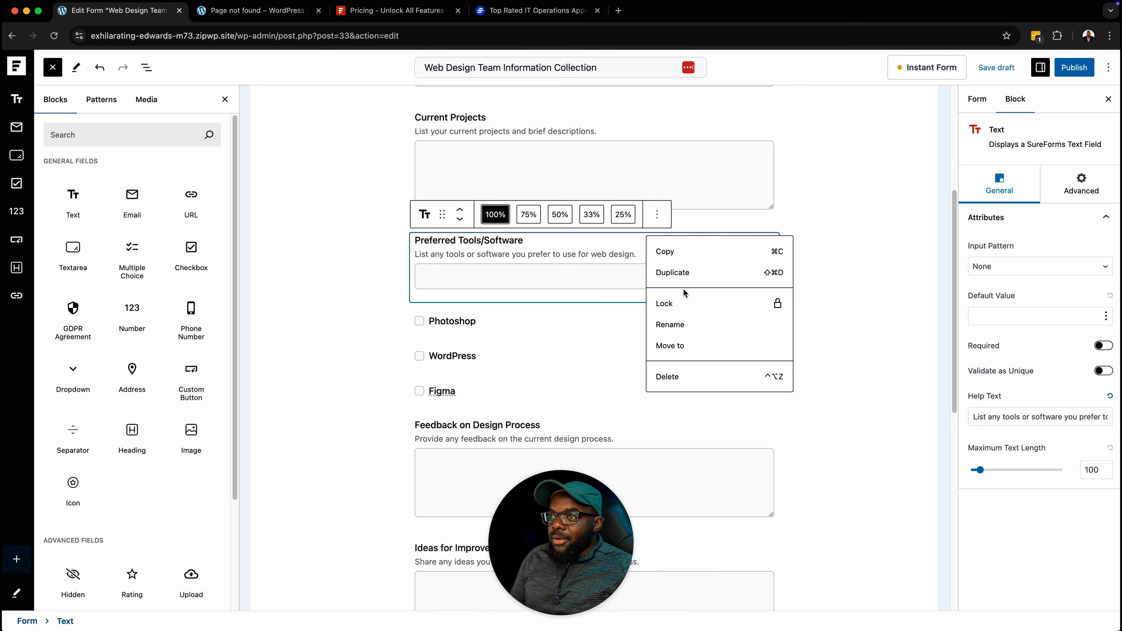
{"action": "left_click", "coordinate": [667, 375]}
- Insert a Text field below Current Projects and a Heading block beneath it, above the Photoshop checkbox
{"action": "scroll", "coordinate": [838, 292], "scroll_direction": "up", "scroll_amount": 2}
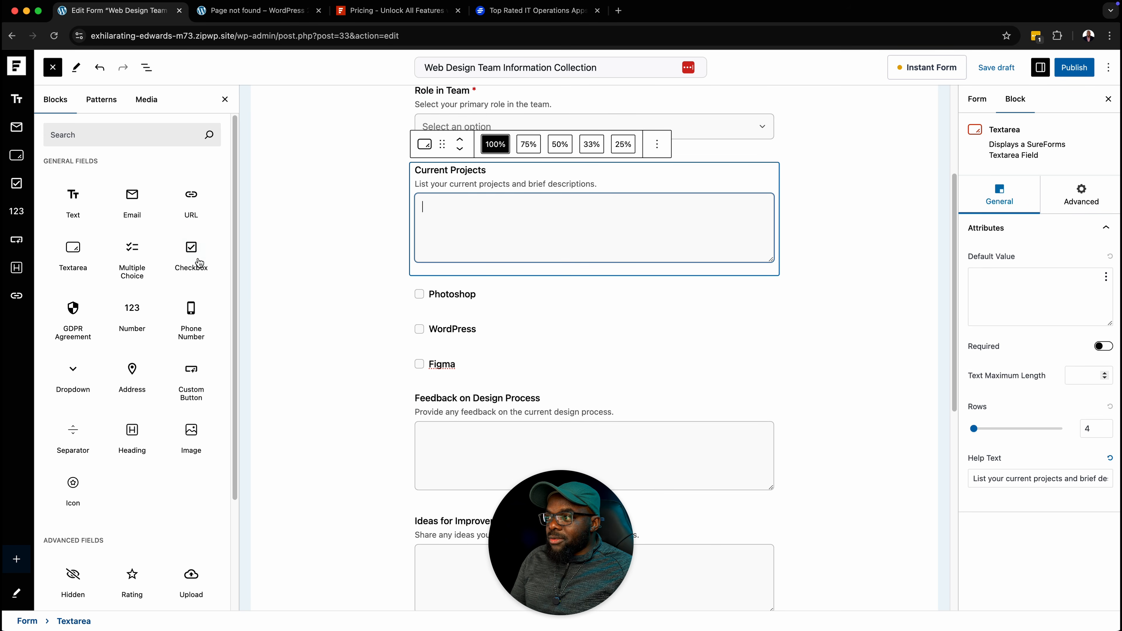
{"action": "left_click", "coordinate": [73, 199]}
{"action": "left_click", "coordinate": [109, 135]}
{"action": "type", "text": "head"}
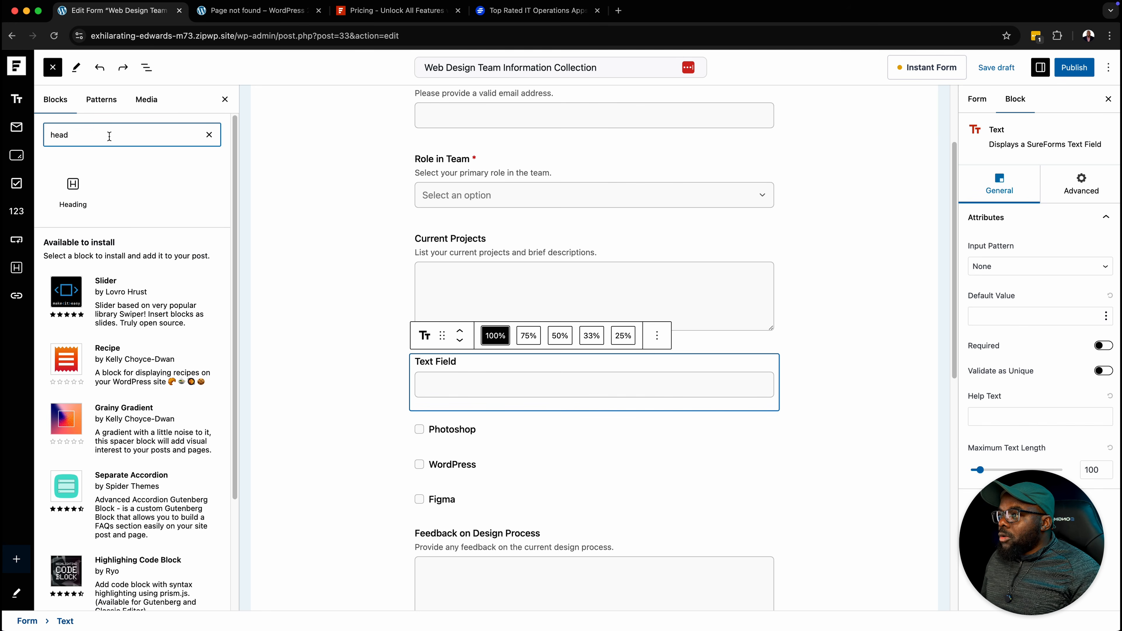
{"action": "left_click", "coordinate": [75, 187]}
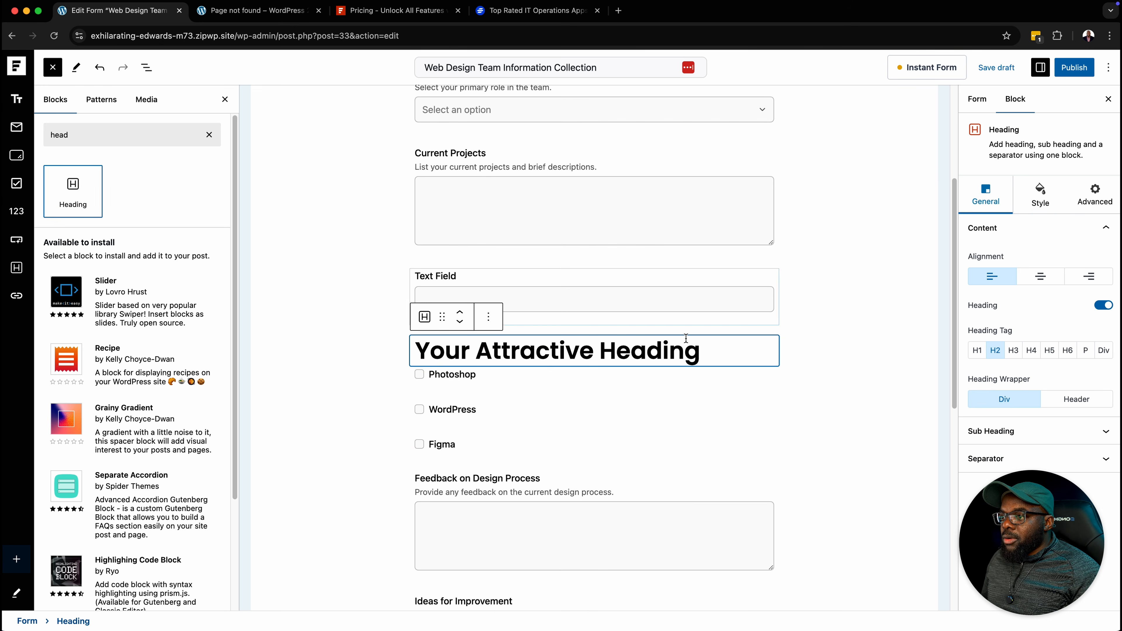
- Replace the heading block's placeholder text with "Preferred Software"
{"action": "left_click", "coordinate": [715, 350]}
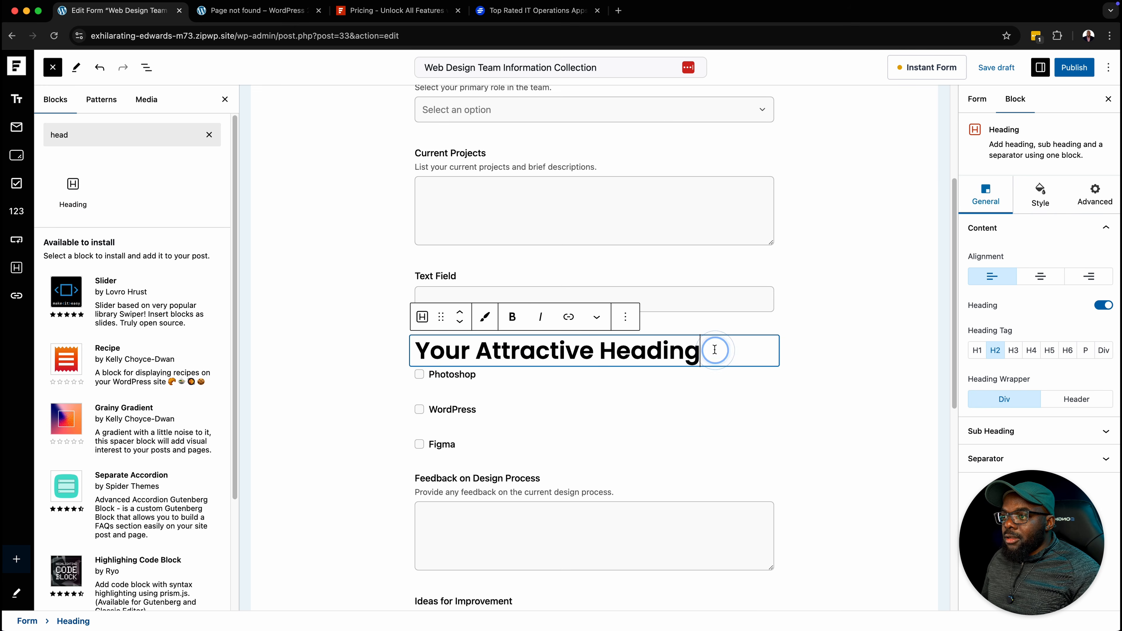
{"action": "key", "text": "super+a"}
{"action": "type", "text": "Pre"}
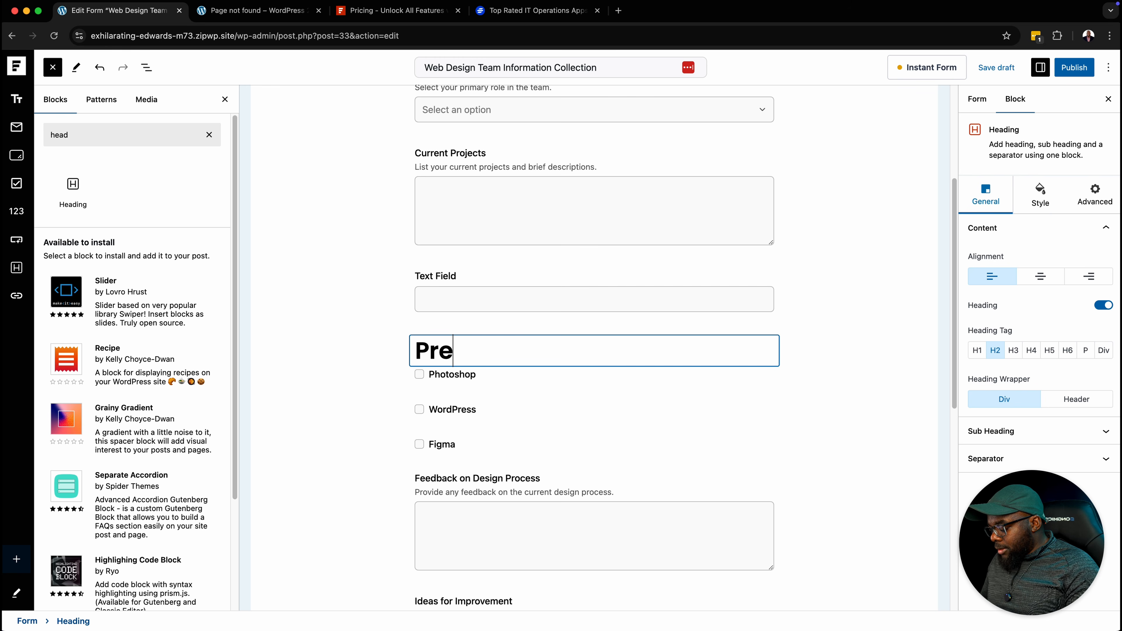
{"action": "type", "text": "ferred Software"}
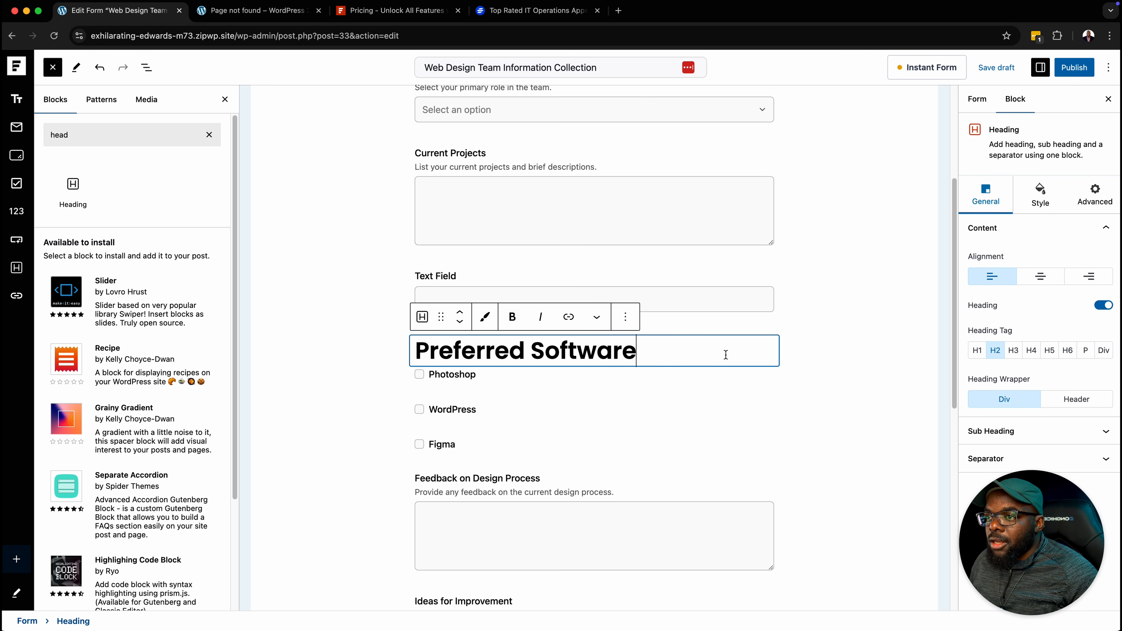
{"action": "left_click", "coordinate": [879, 391]}
{"action": "left_click", "coordinate": [762, 359]}
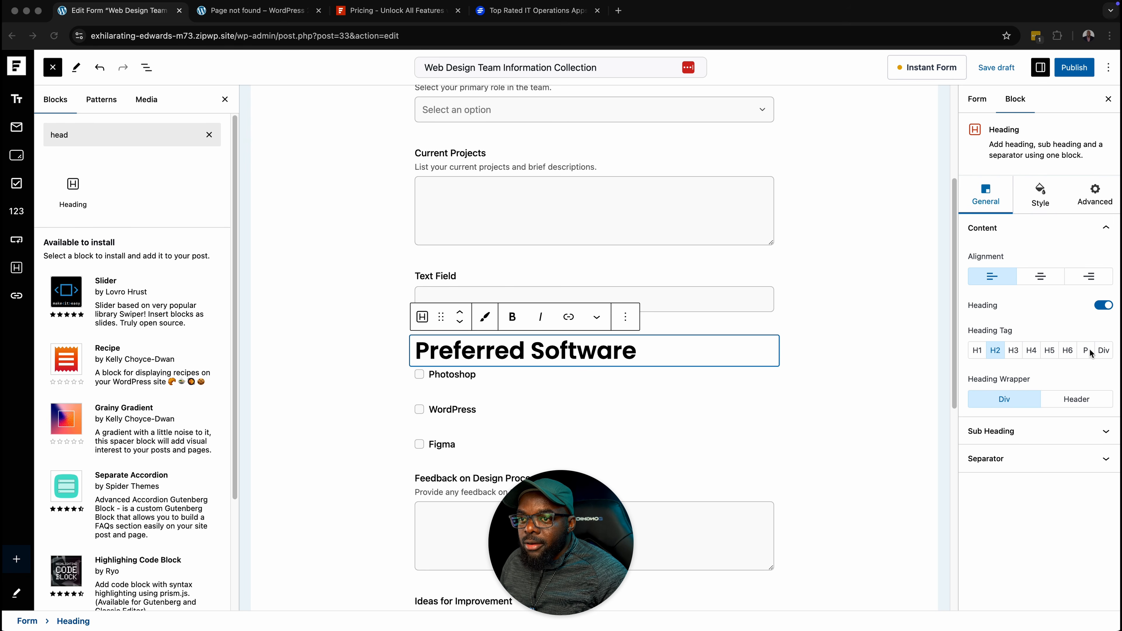
- Try the P, H6 and H5 heading tags on the Preferred Software heading and settle on H4
{"action": "left_click", "coordinate": [1086, 350]}
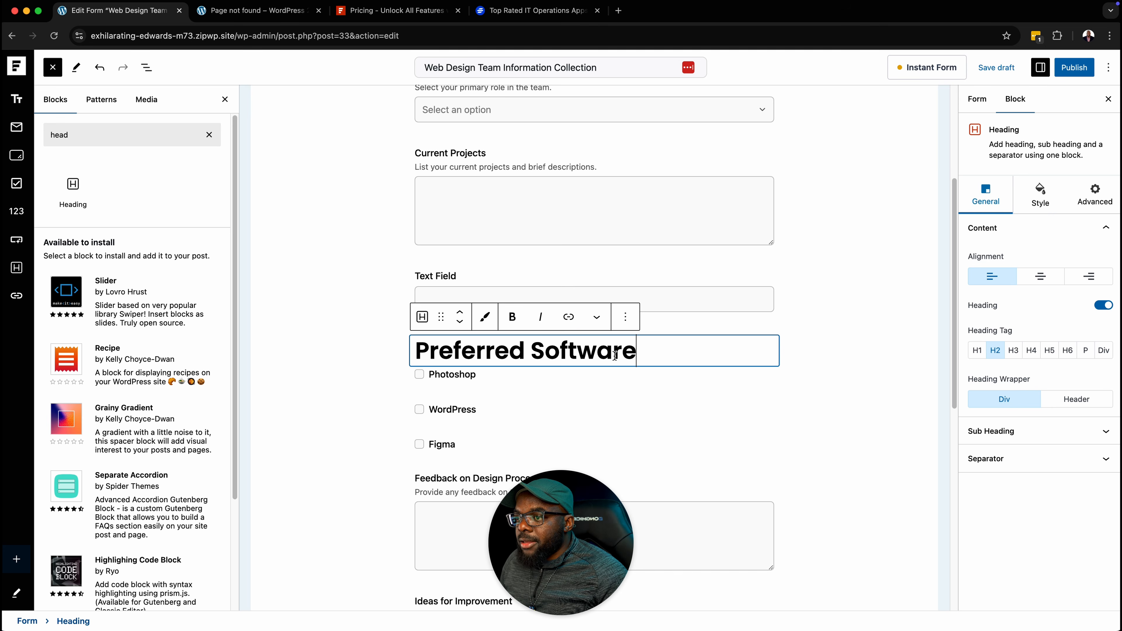
{"action": "triple_click", "coordinate": [628, 355]}
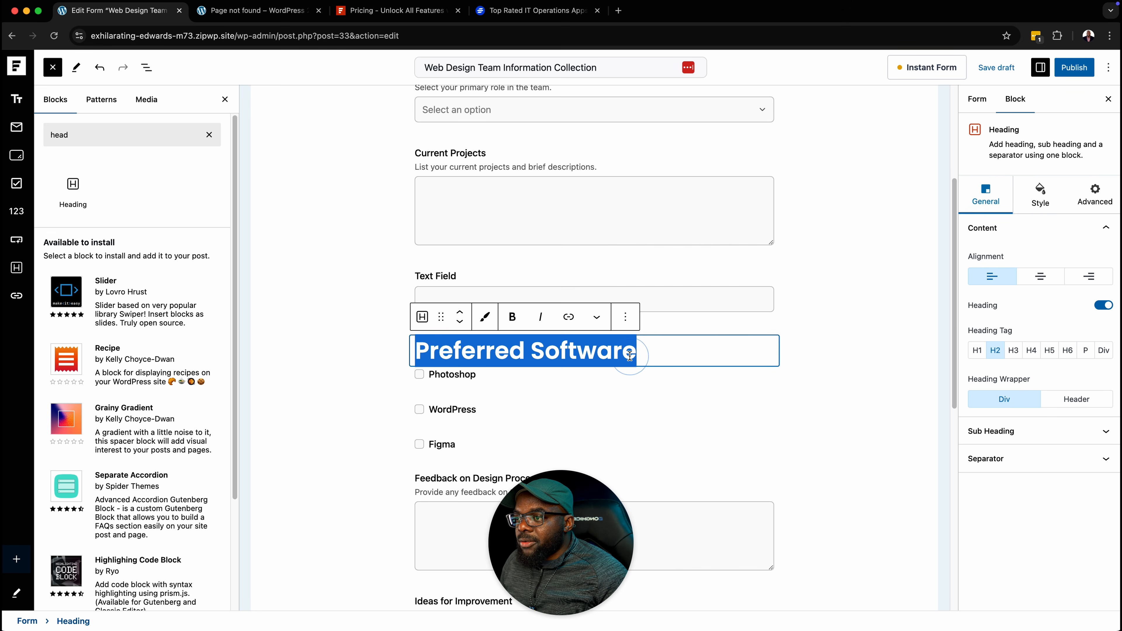
{"action": "left_click", "coordinate": [1087, 354]}
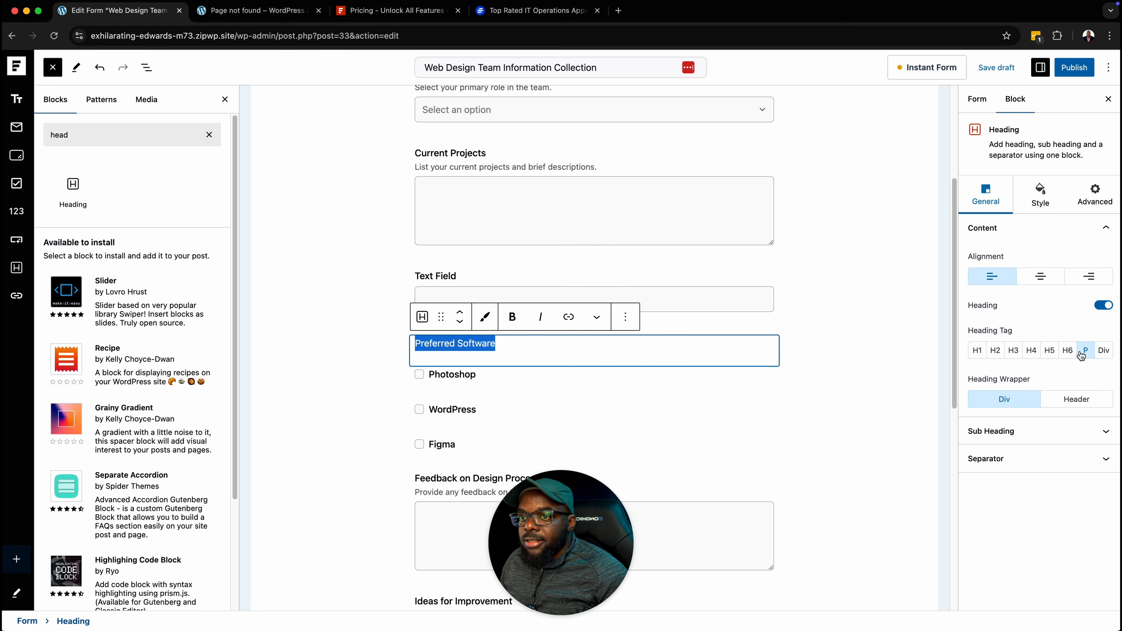
{"action": "left_click", "coordinate": [1068, 353]}
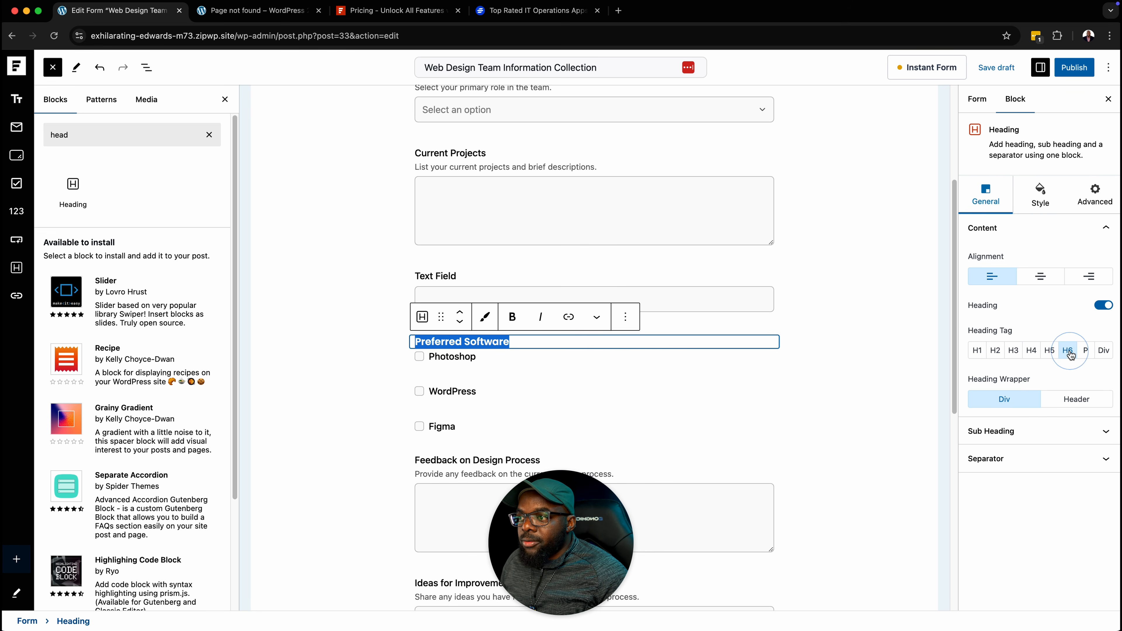
{"action": "left_click", "coordinate": [1050, 353]}
{"action": "left_click", "coordinate": [1032, 354]}
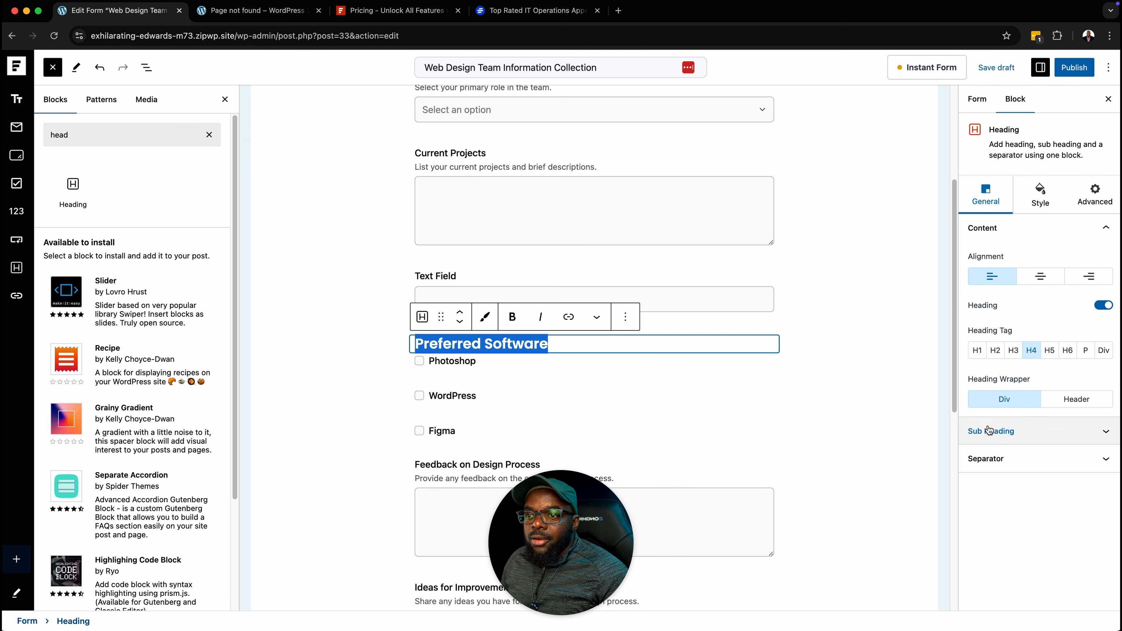
- Try the sub heading option on the Preferred Software heading, leave it off and deselect the block
{"action": "left_click", "coordinate": [1023, 436]}
{"action": "left_click", "coordinate": [1102, 283]}
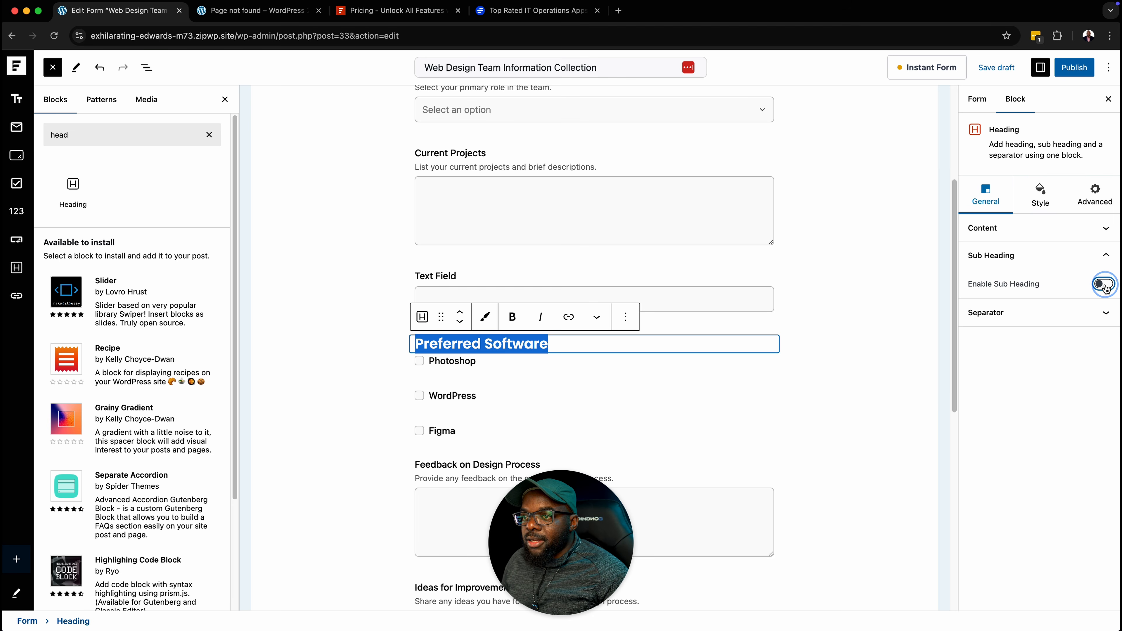
{"action": "left_click", "coordinate": [1083, 287]}
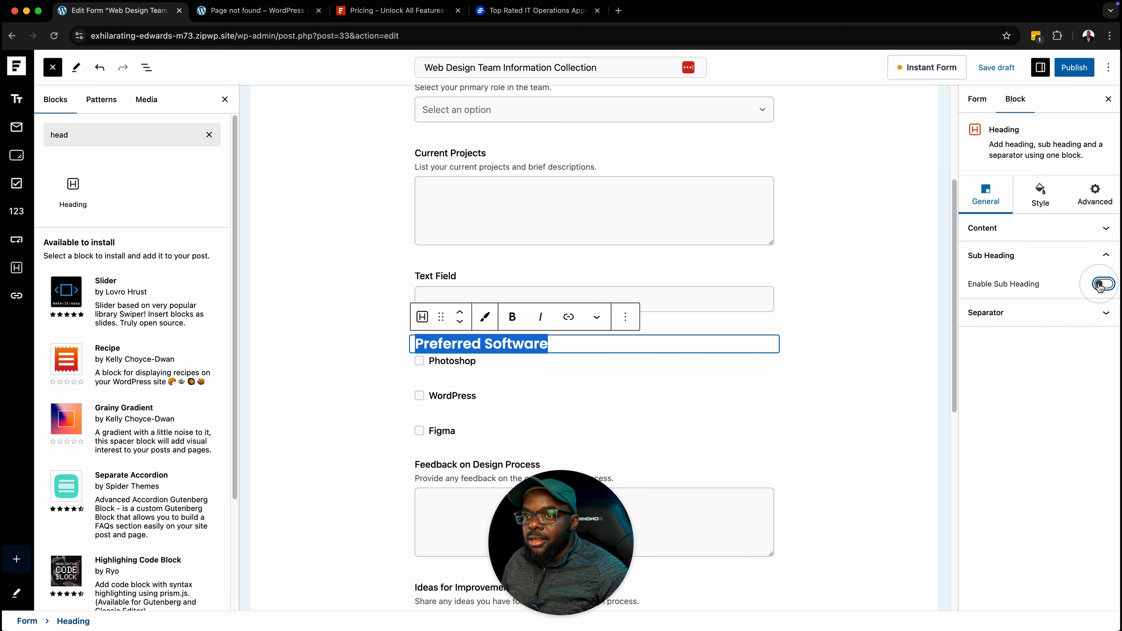
{"action": "left_click", "coordinate": [832, 359]}
{"action": "left_click", "coordinate": [837, 309]}
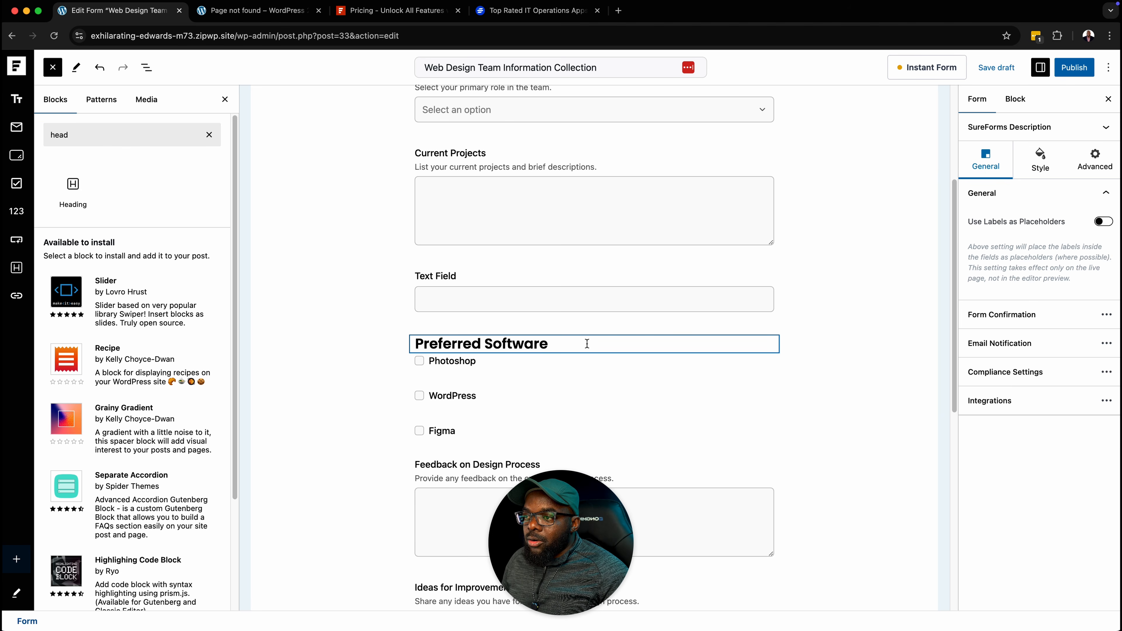
- Set the Preferred Software heading's bottom margin to 03 percent and publish the form
{"action": "left_click", "coordinate": [587, 344]}
{"action": "left_click", "coordinate": [1040, 195]}
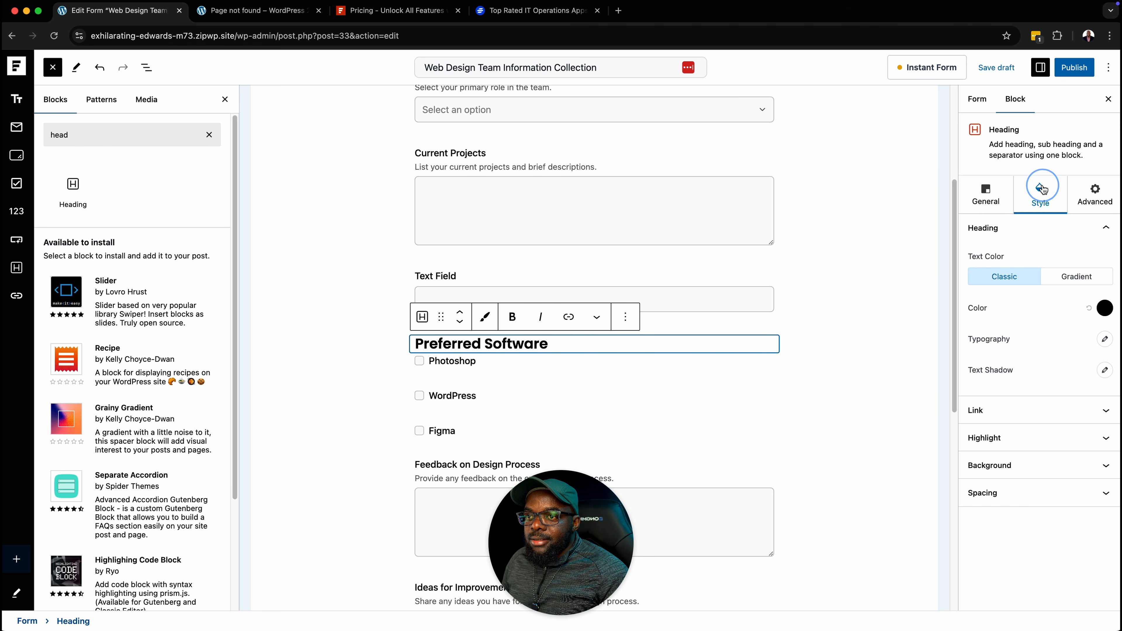
{"action": "left_click", "coordinate": [997, 492]}
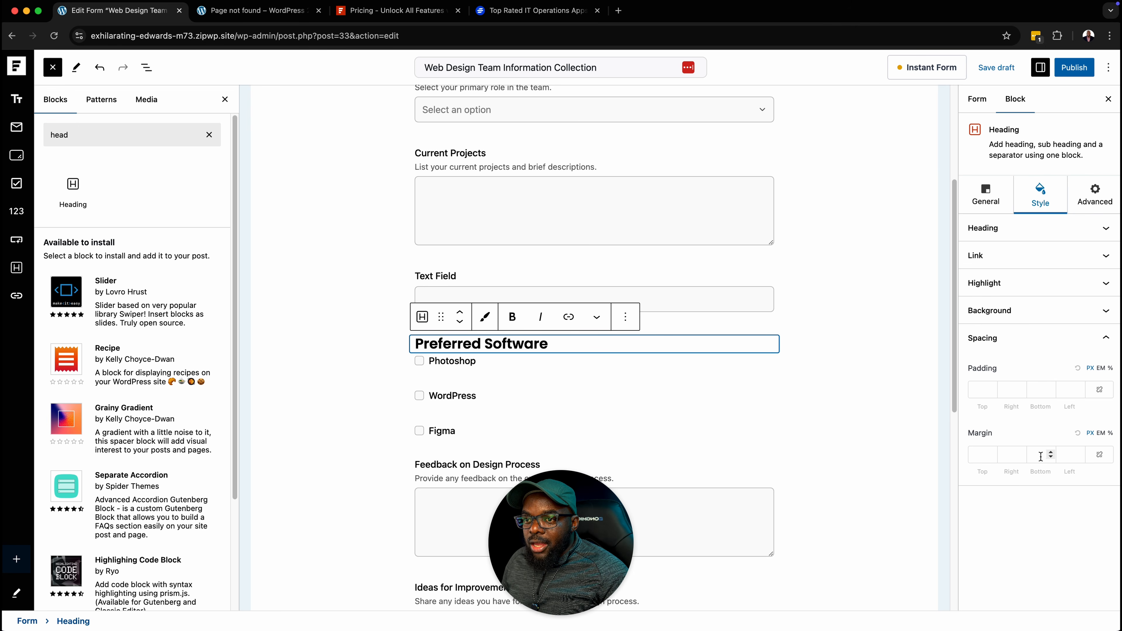
{"action": "left_click", "coordinate": [1110, 434]}
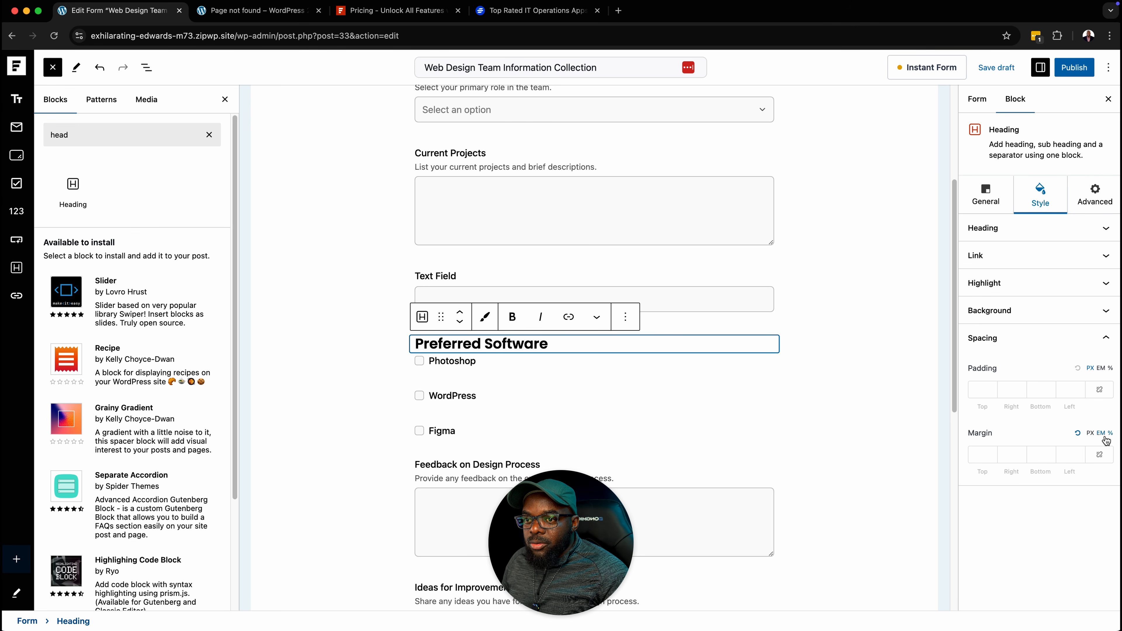
{"action": "left_click", "coordinate": [1041, 455]}
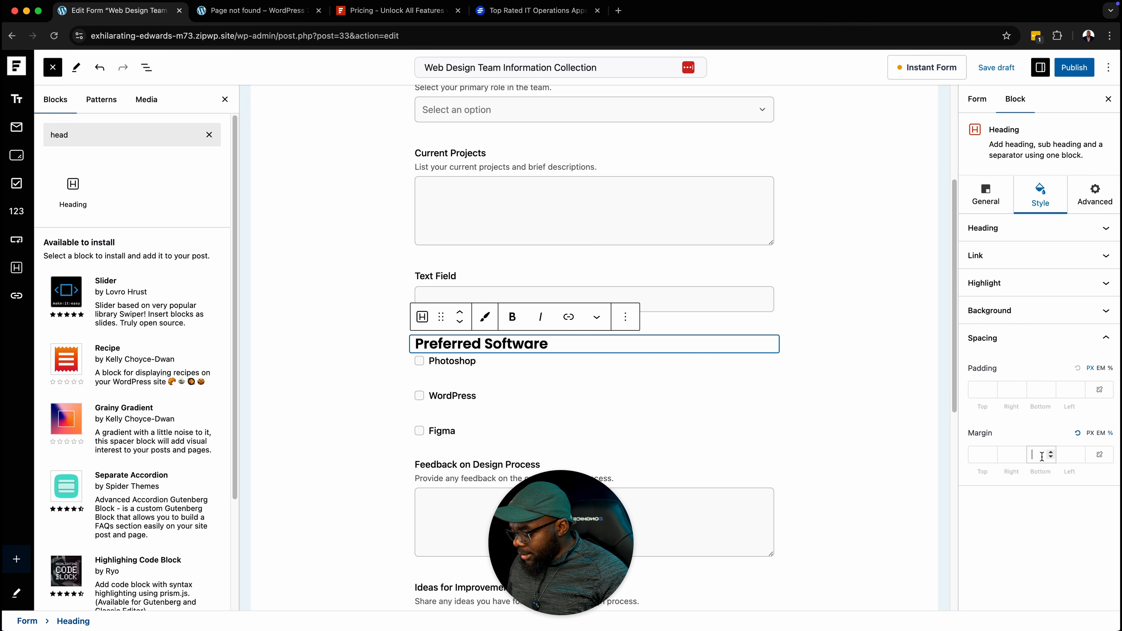
{"action": "type", "text": "4"}
{"action": "key", "text": "BackSpace"}
{"action": "type", "text": "03"}
{"action": "left_click", "coordinate": [1073, 68]}
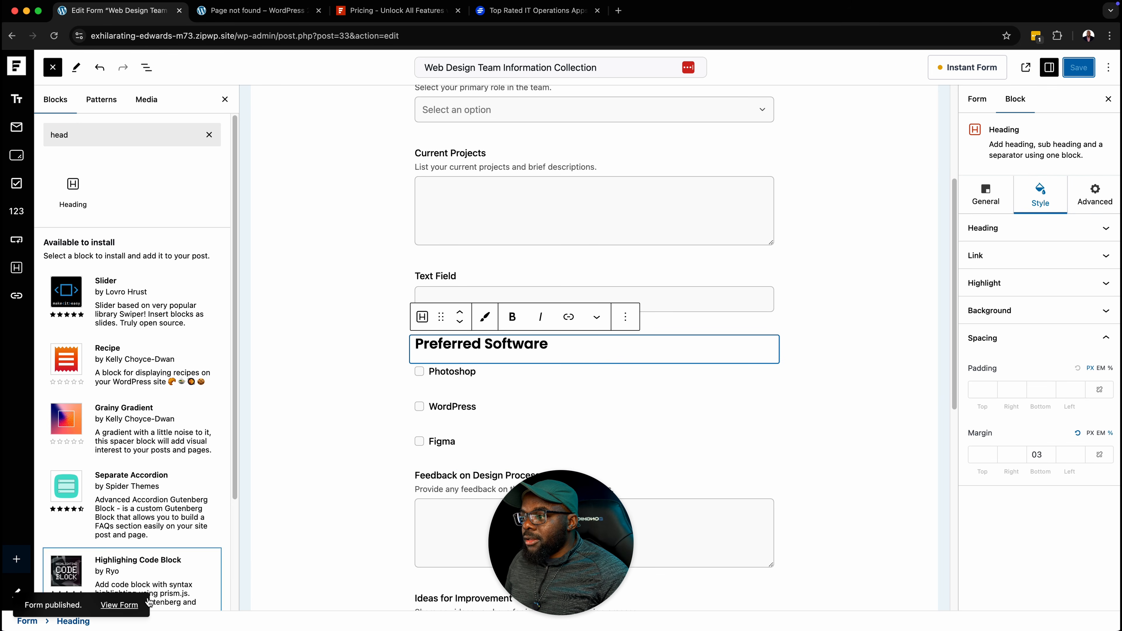
- Open the published Web Design Team Information Collection form and examine its fields, including the Preferred Software heading and its checkboxes
{"action": "left_click", "coordinate": [126, 603]}
{"action": "left_click_drag", "start_coordinate": [570, 580], "coordinate": [1040, 580]}
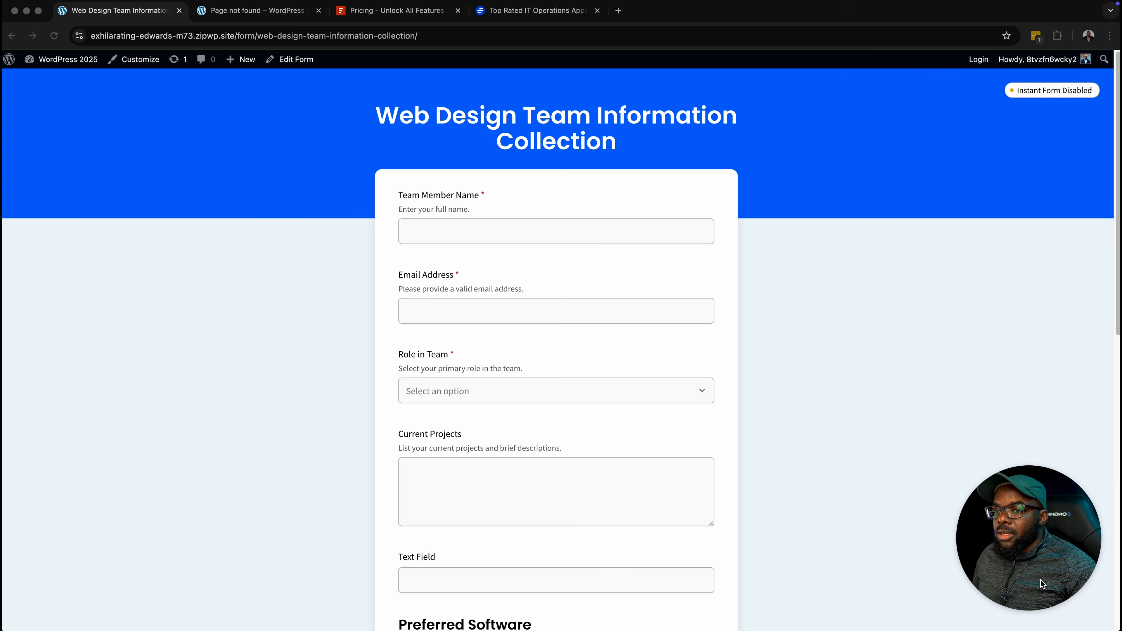
{"action": "scroll", "coordinate": [779, 420], "scroll_direction": "down", "scroll_amount": 6}
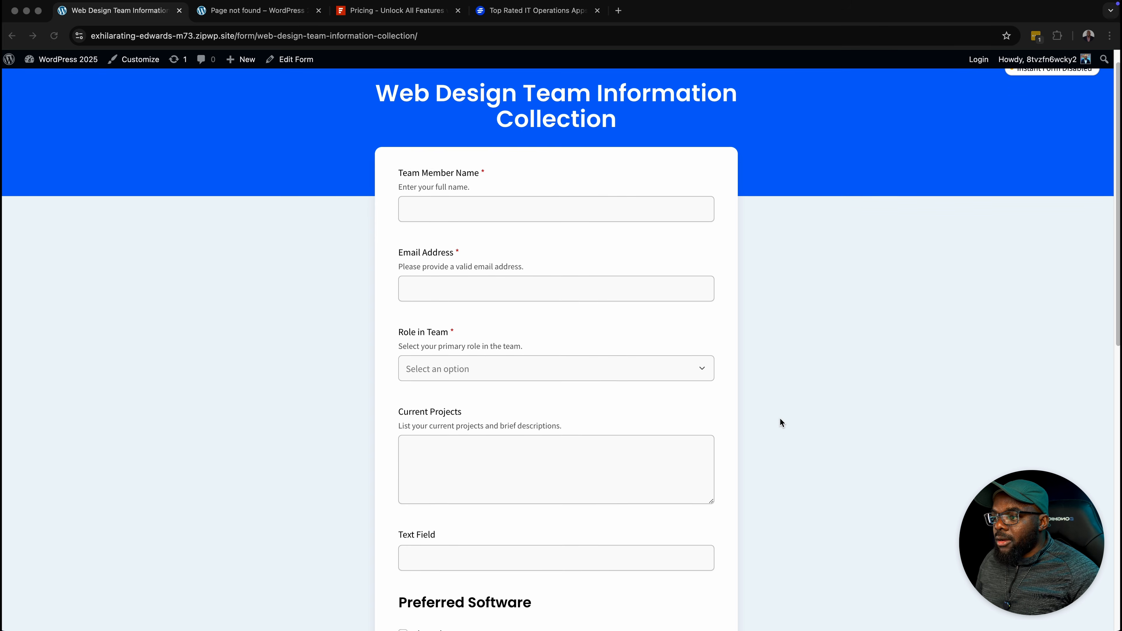
{"action": "scroll", "coordinate": [780, 422], "scroll_direction": "down", "scroll_amount": 1}
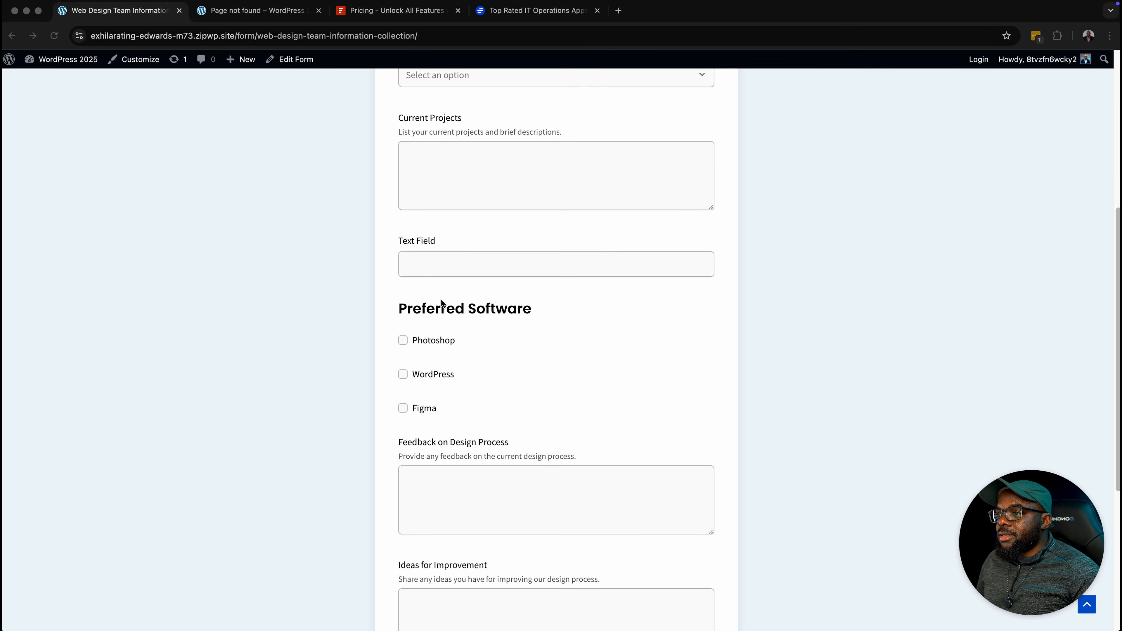
{"action": "scroll", "coordinate": [503, 354], "scroll_direction": "down", "scroll_amount": 1}
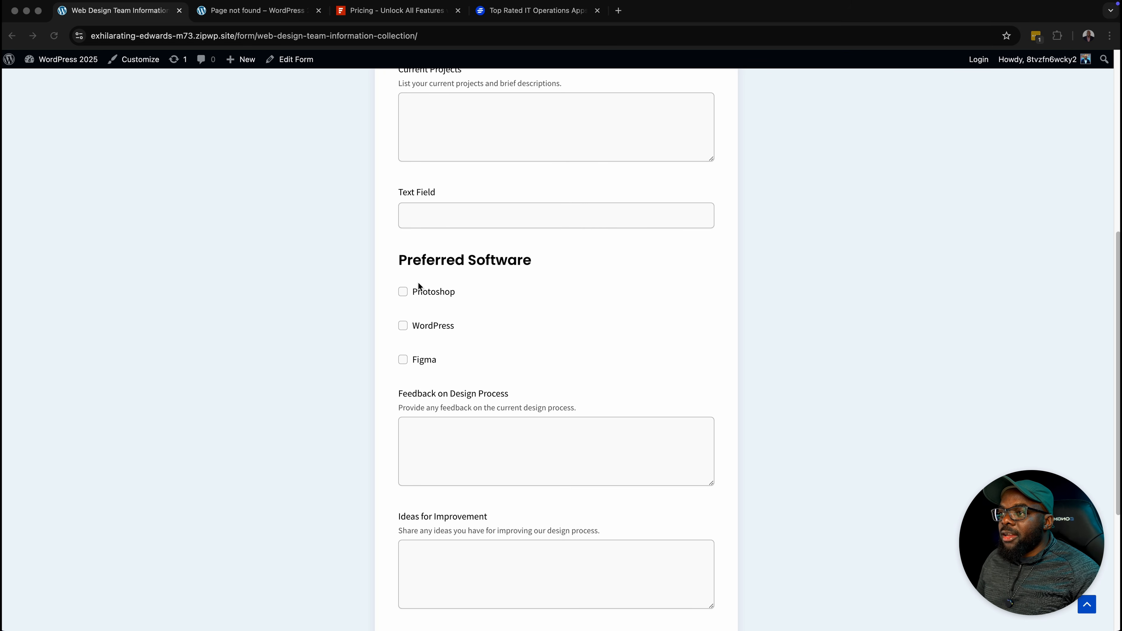
{"action": "scroll", "coordinate": [491, 395], "scroll_direction": "down", "scroll_amount": 1}
{"action": "scroll", "coordinate": [493, 399], "scroll_direction": "down", "scroll_amount": 2}
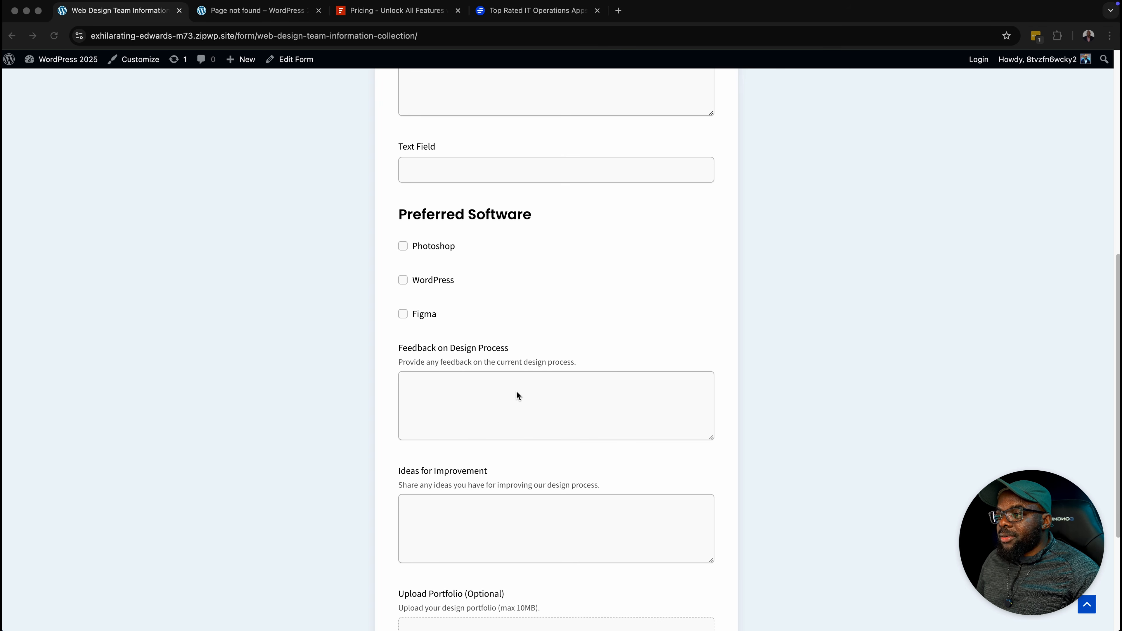
{"action": "scroll", "coordinate": [517, 393], "scroll_direction": "down", "scroll_amount": 3}
{"action": "scroll", "coordinate": [517, 391], "scroll_direction": "down", "scroll_amount": 3}
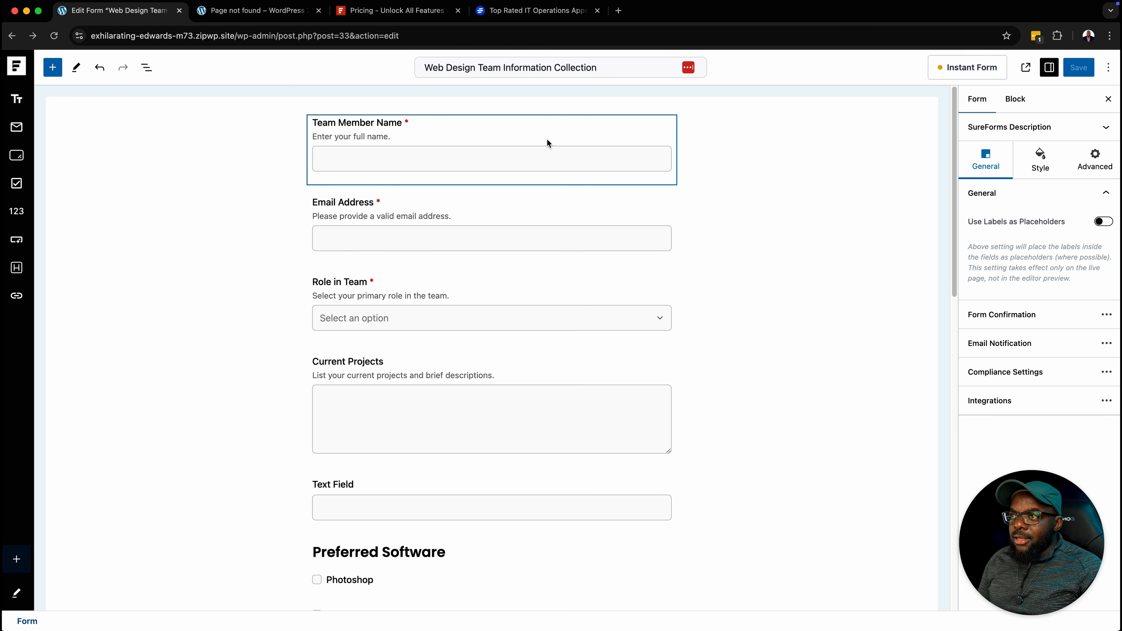
{"action": "scroll", "coordinate": [679, 324], "scroll_direction": "down", "scroll_amount": 15}
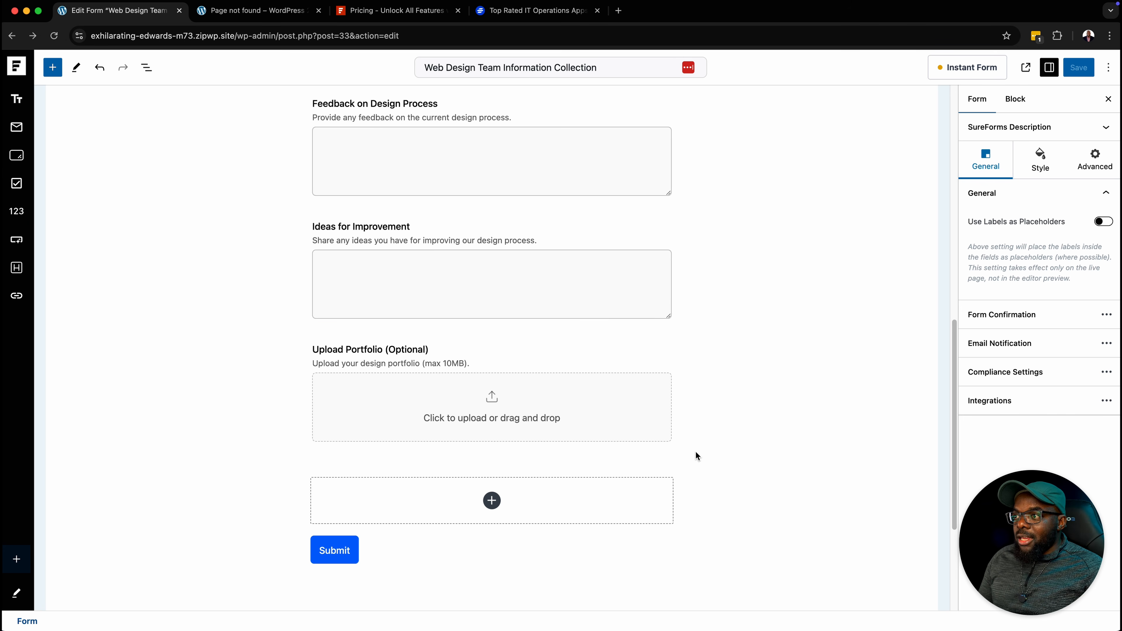
{"action": "scroll", "coordinate": [692, 482], "scroll_direction": "up", "scroll_amount": 3}
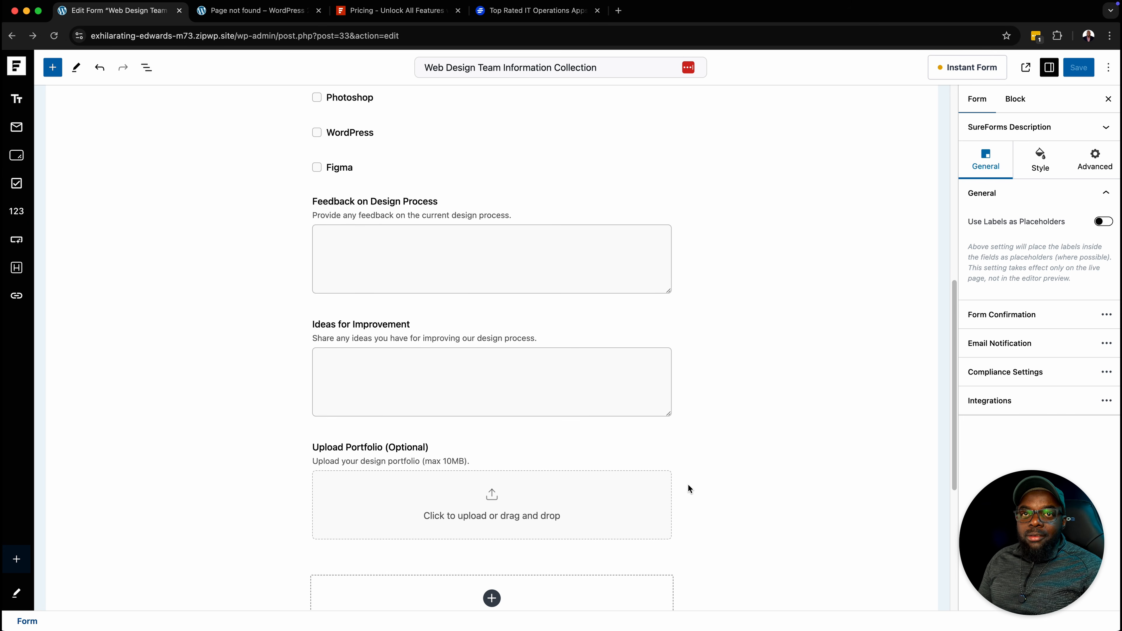
{"action": "scroll", "coordinate": [689, 479], "scroll_direction": "up", "scroll_amount": 7}
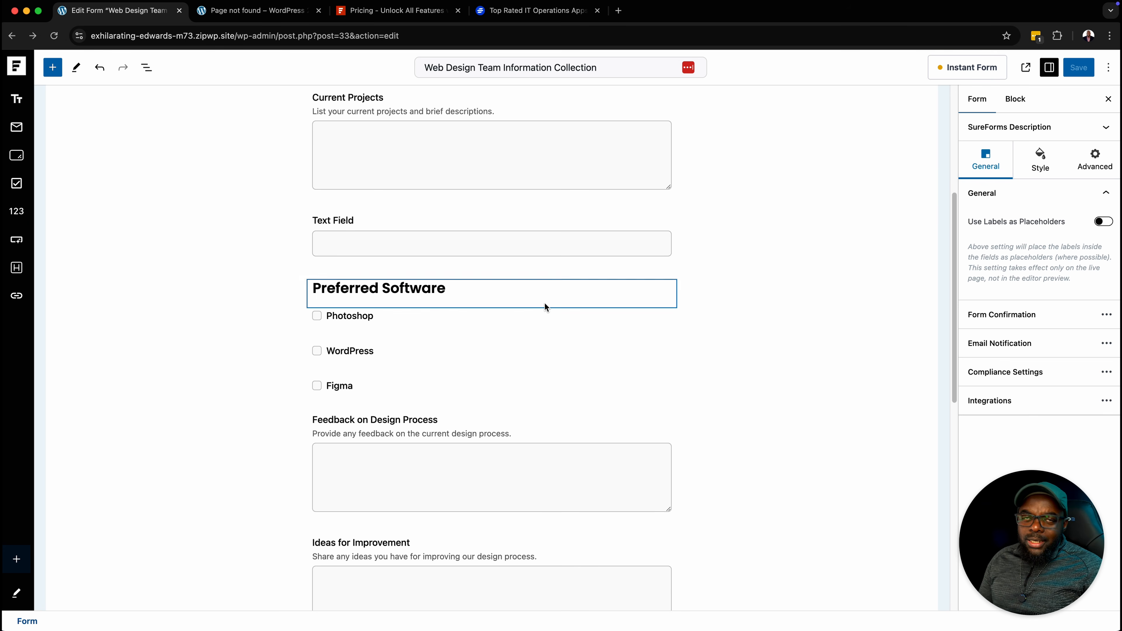
{"action": "scroll", "coordinate": [636, 389], "scroll_direction": "up", "scroll_amount": 2}
{"action": "scroll", "coordinate": [635, 387], "scroll_direction": "up", "scroll_amount": 5}
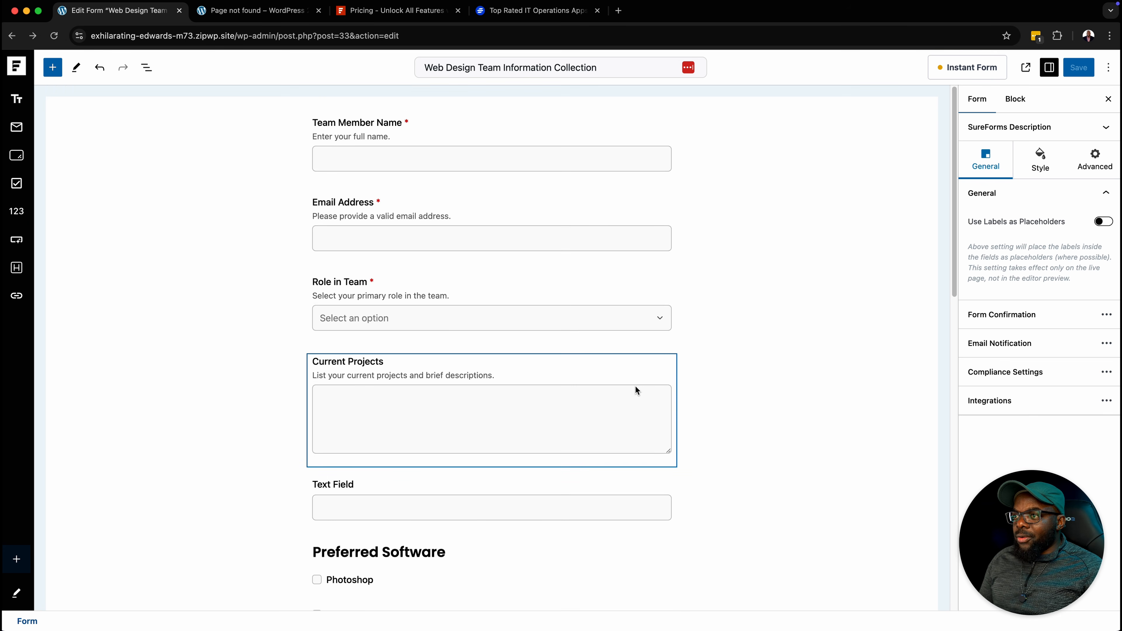